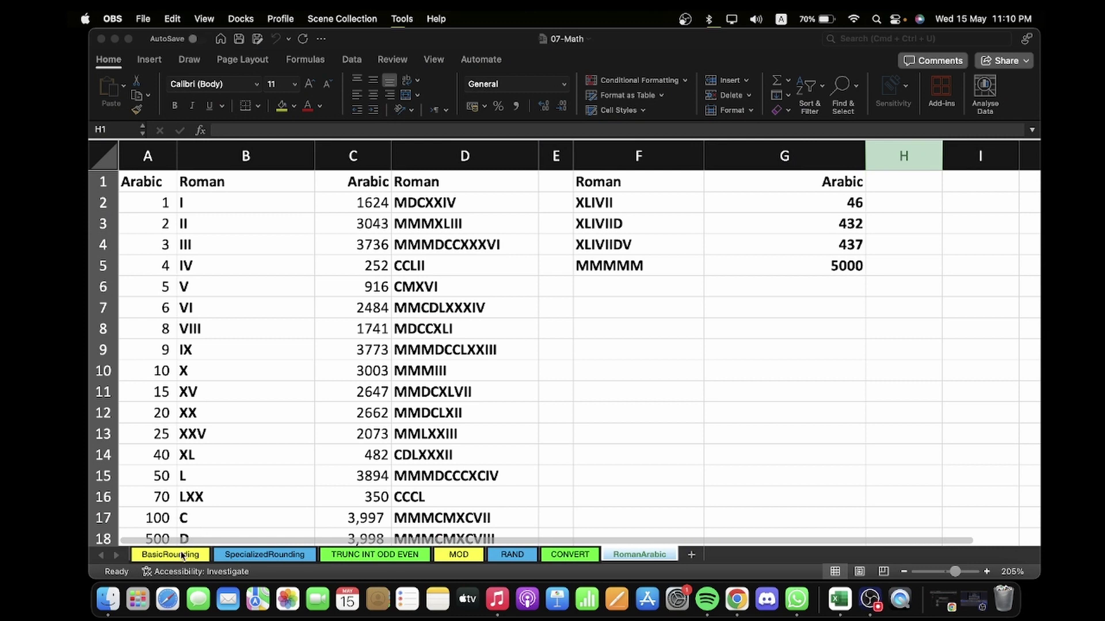
On the BasicRounding sheet, enter the formula =K2-(K2*M1) in L2 under New Salary.
click(183, 553)
click(183, 554)
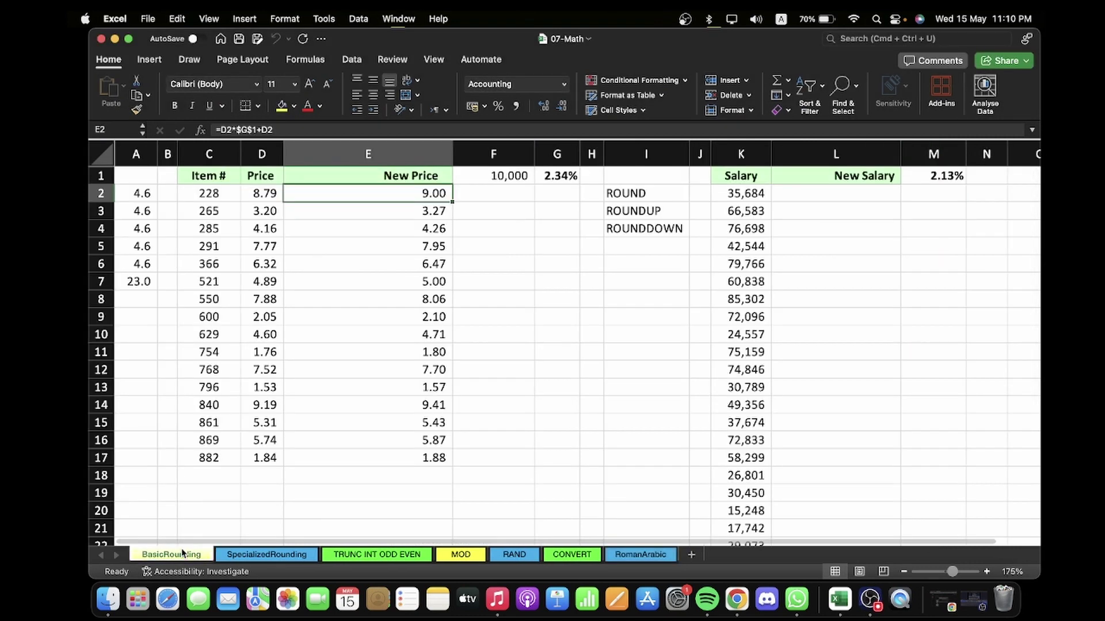
click(830, 191)
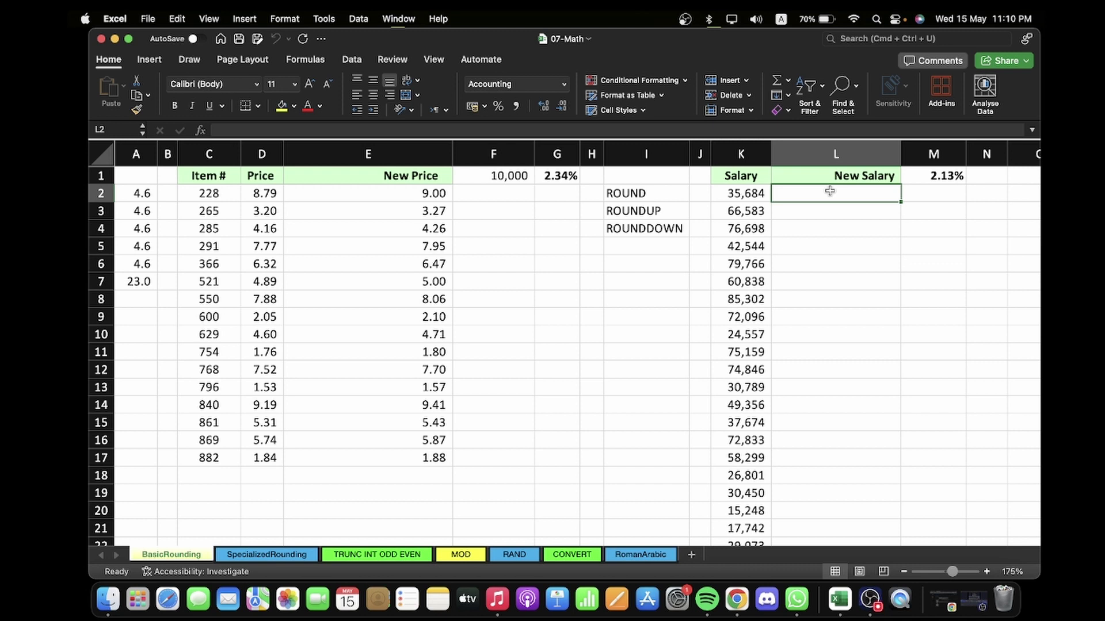
text(=)
key(Left)
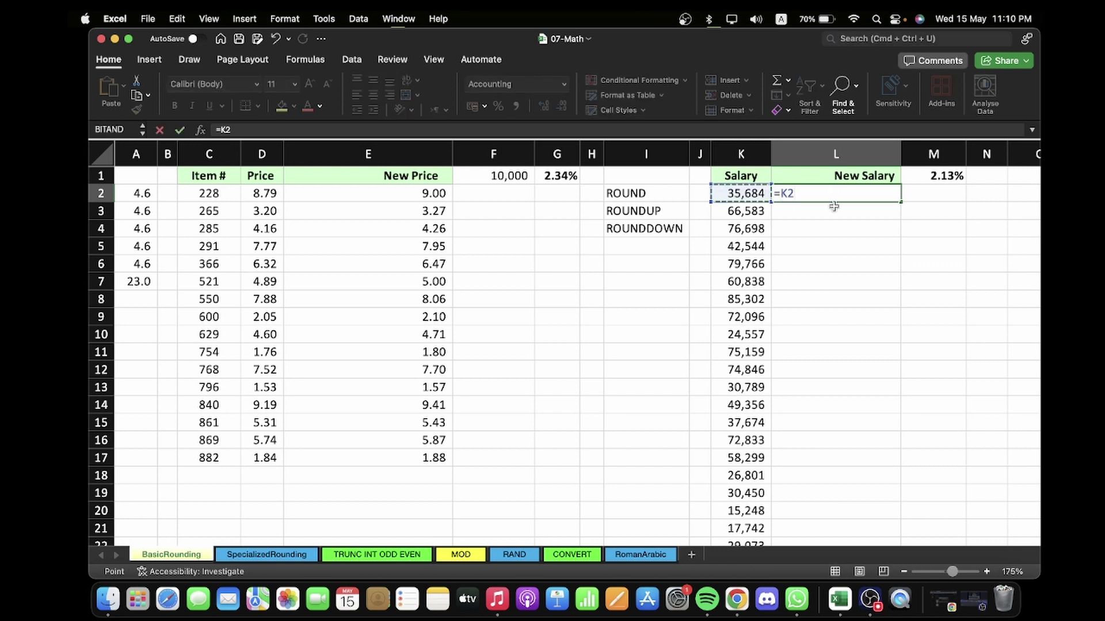
text(-)
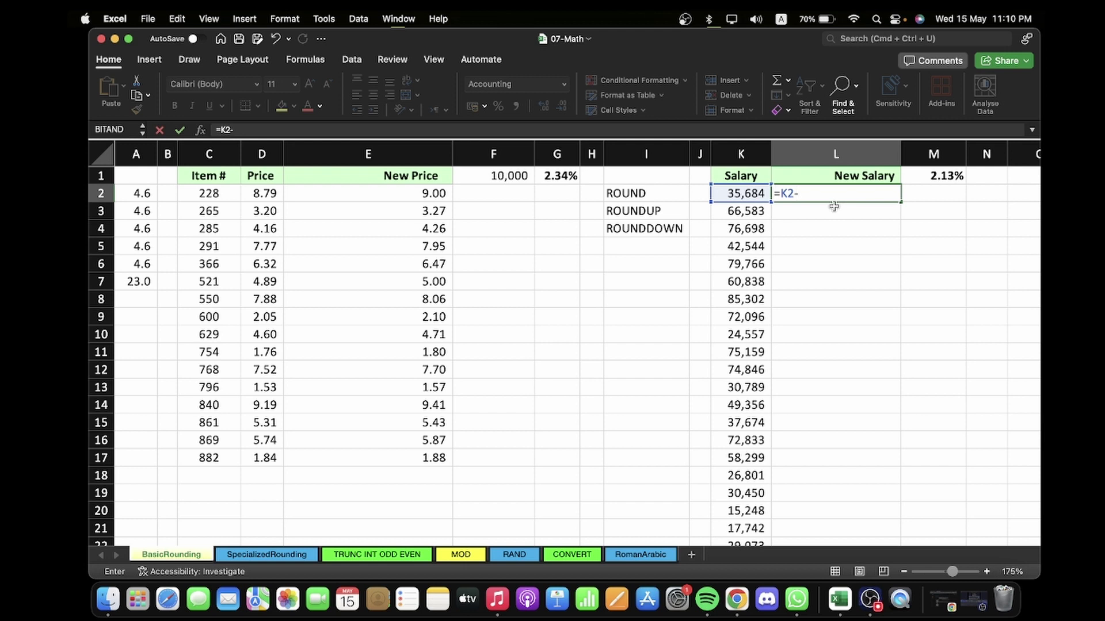
text(()
click(746, 190)
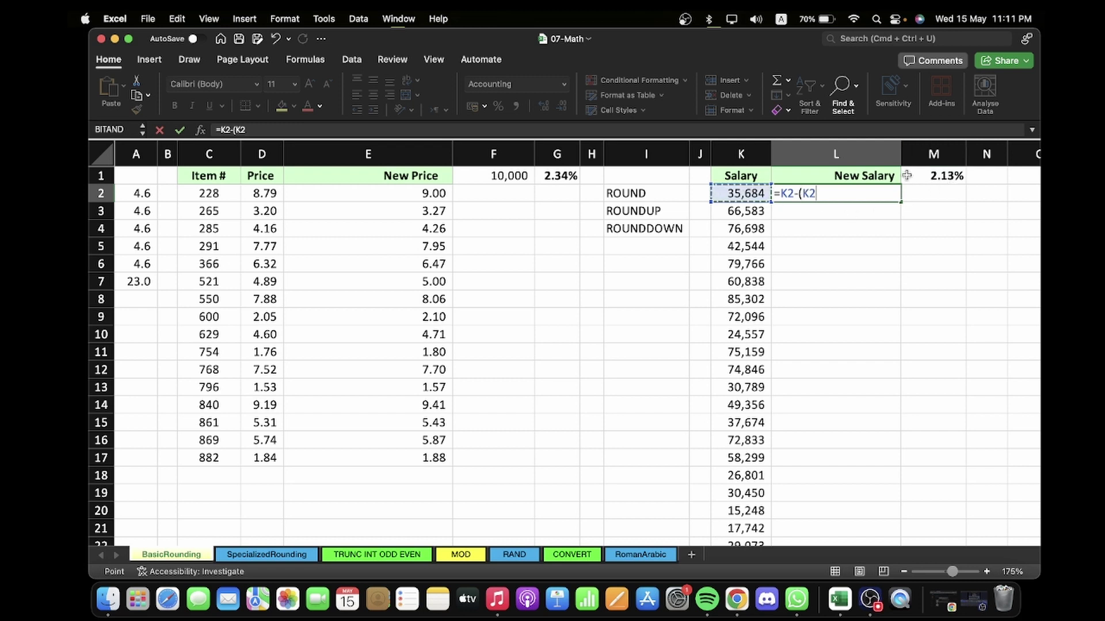
text(*)
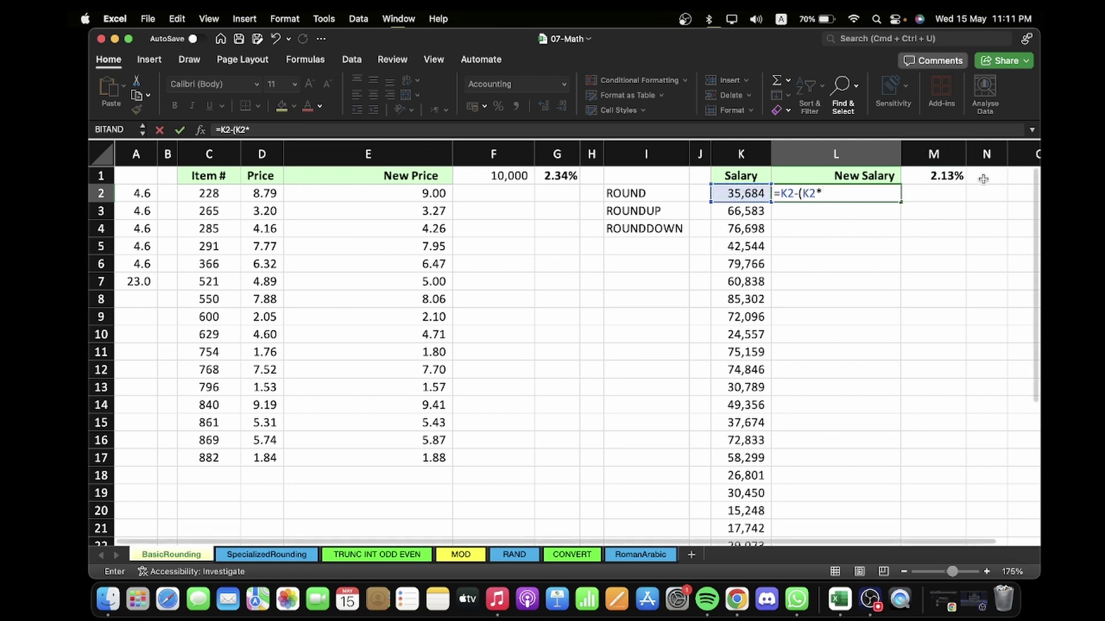
click(948, 175)
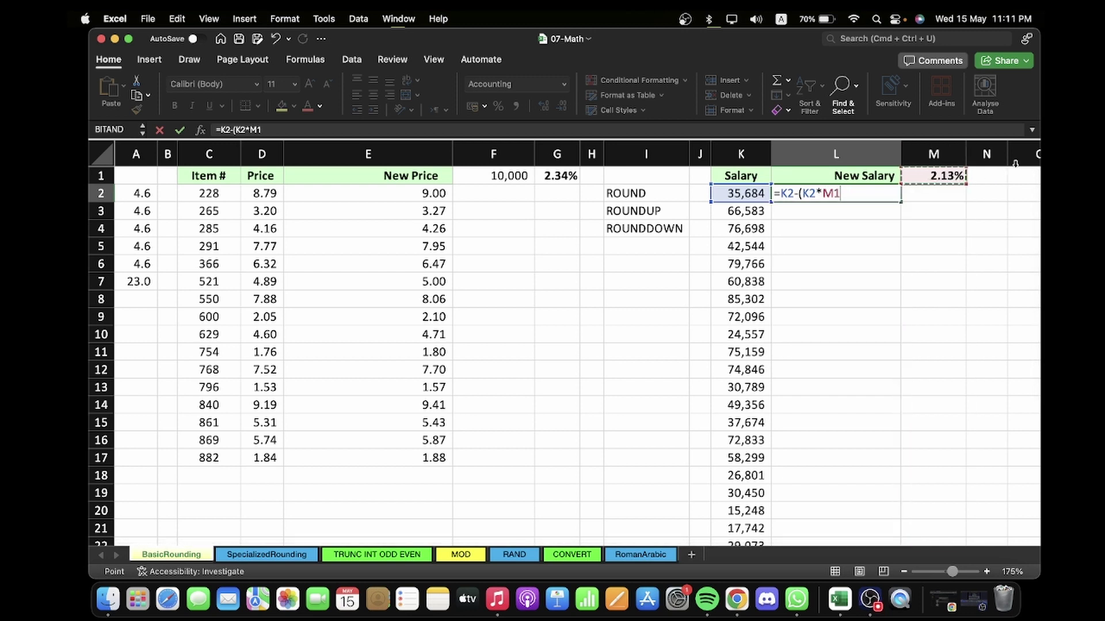
text())
key(Return)
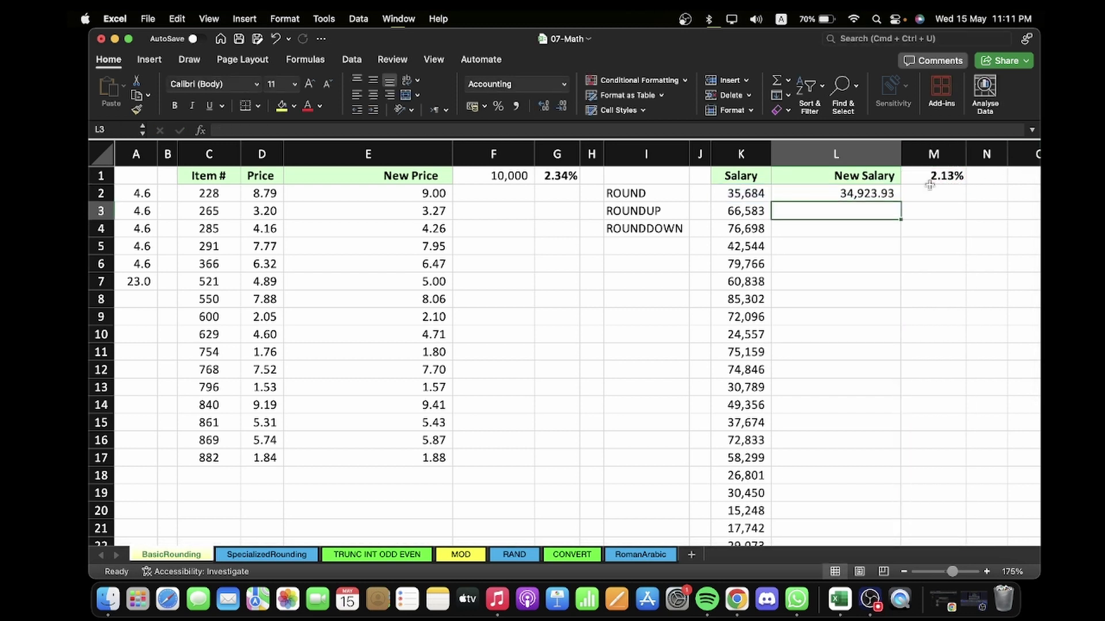
Fill the formula in L2 down the whole New Salary column.
click(856, 195)
double_click(901, 204)
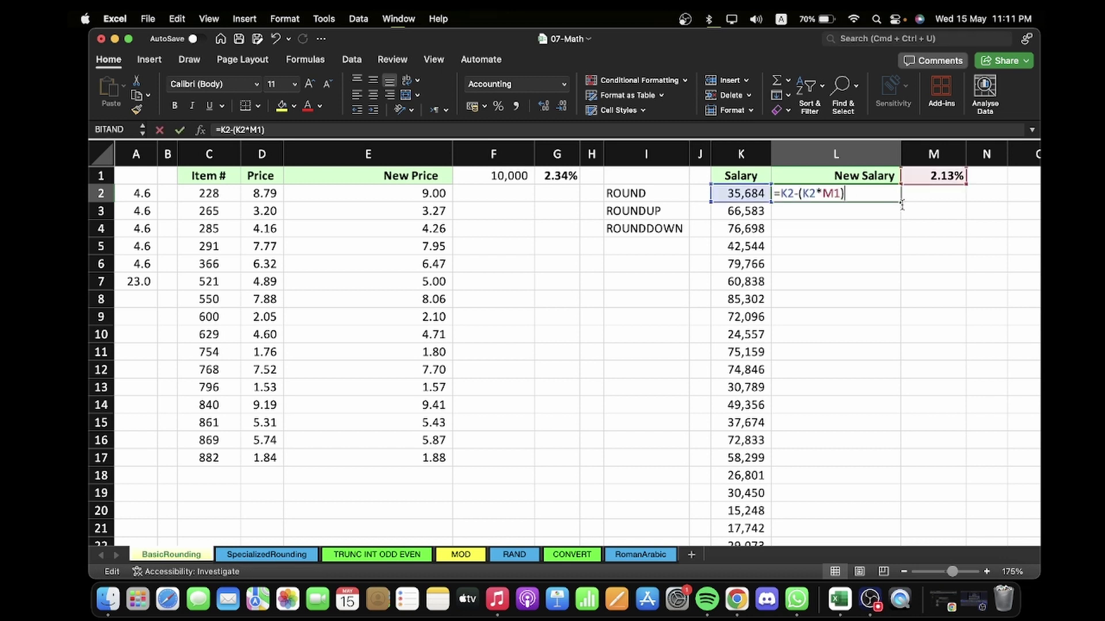
click(895, 230)
click(889, 192)
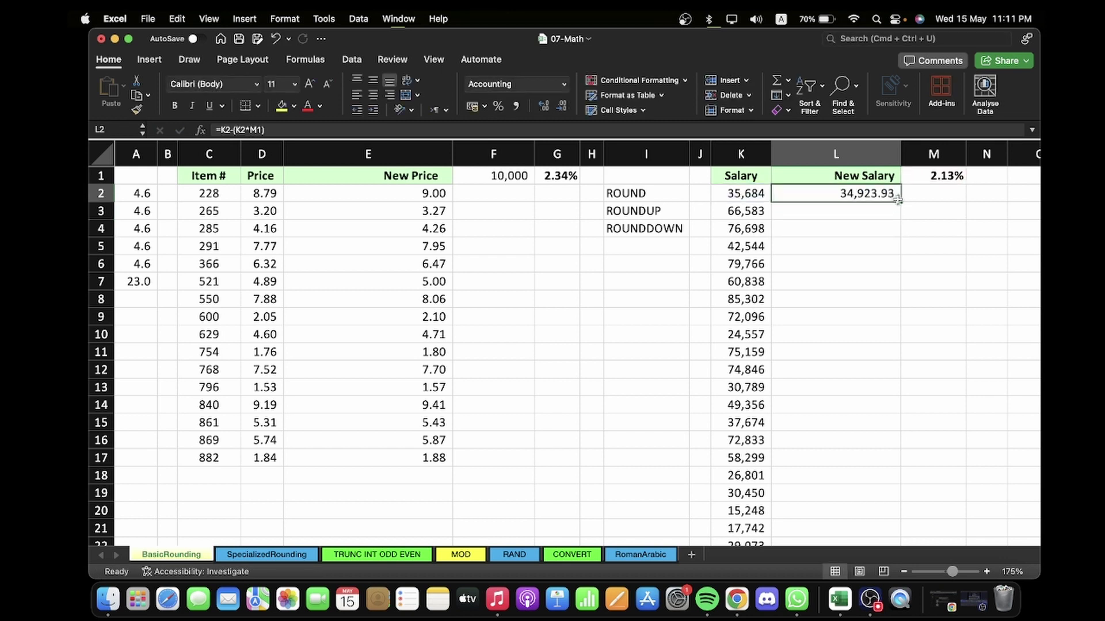
double_click(901, 201)
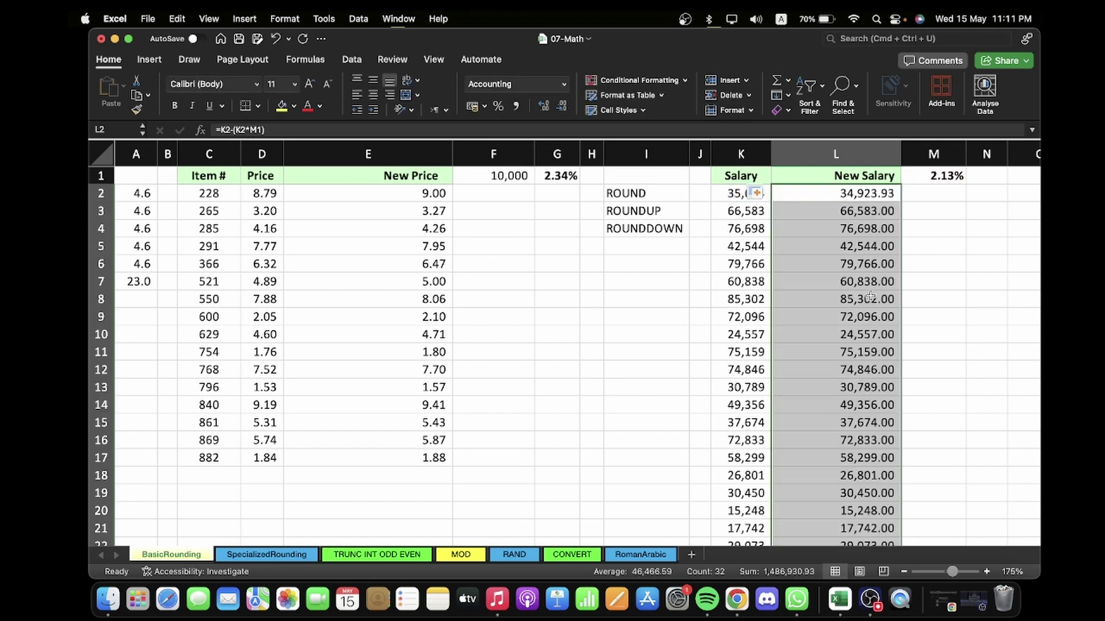
Check the copied New Salary formulas in L2 to L8 against the salaries and the percentage in M1.
click(882, 208)
click(881, 195)
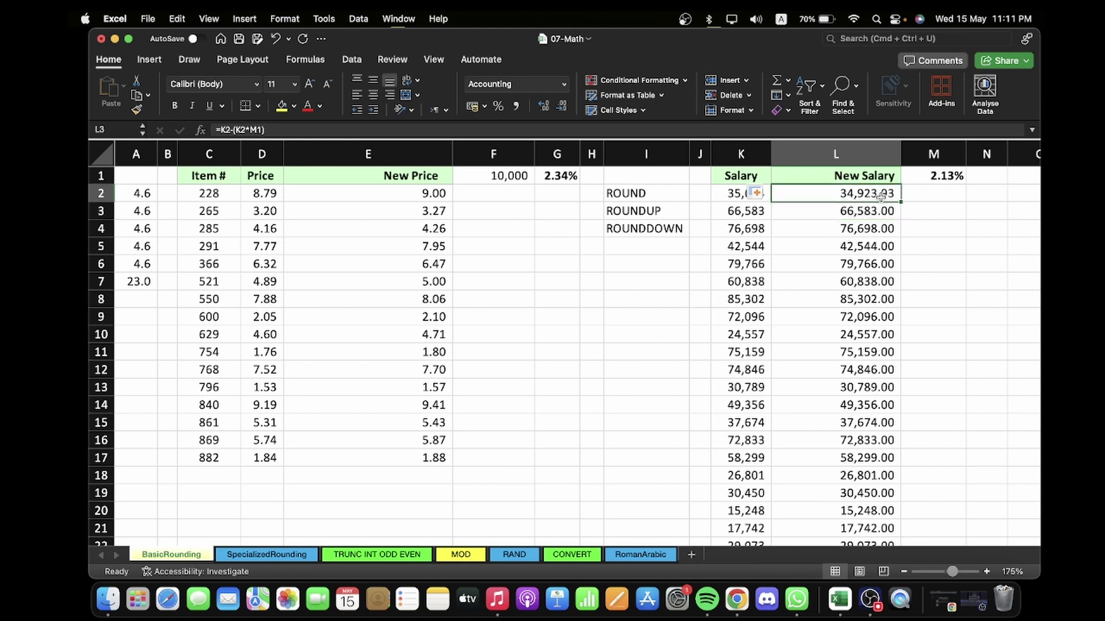
click(881, 210)
click(880, 228)
click(880, 264)
click(877, 300)
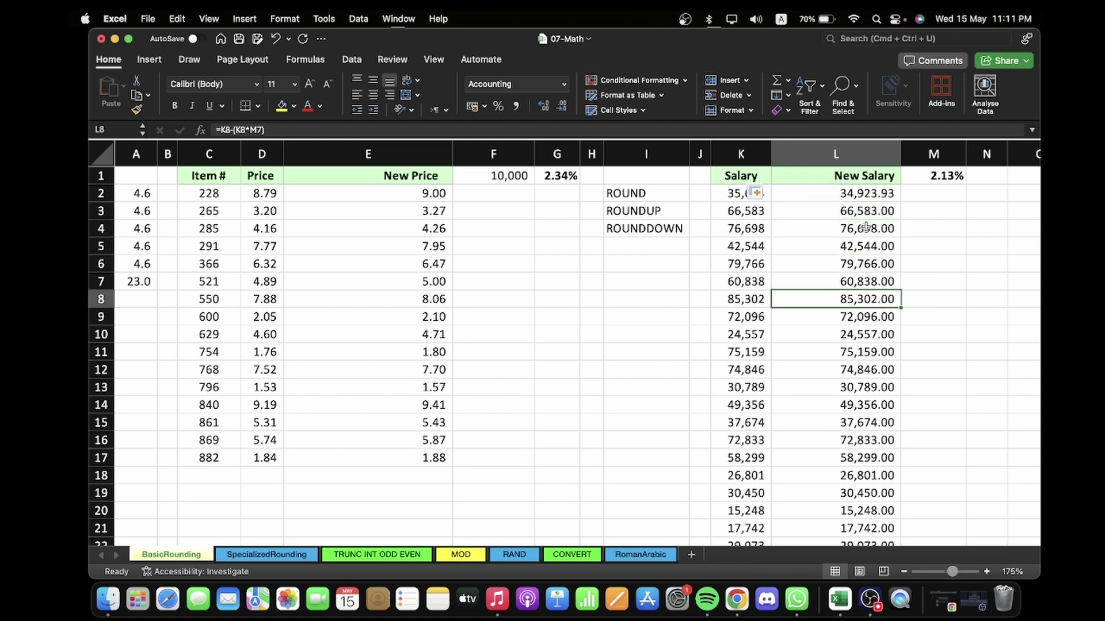
drag(735, 212, 892, 320)
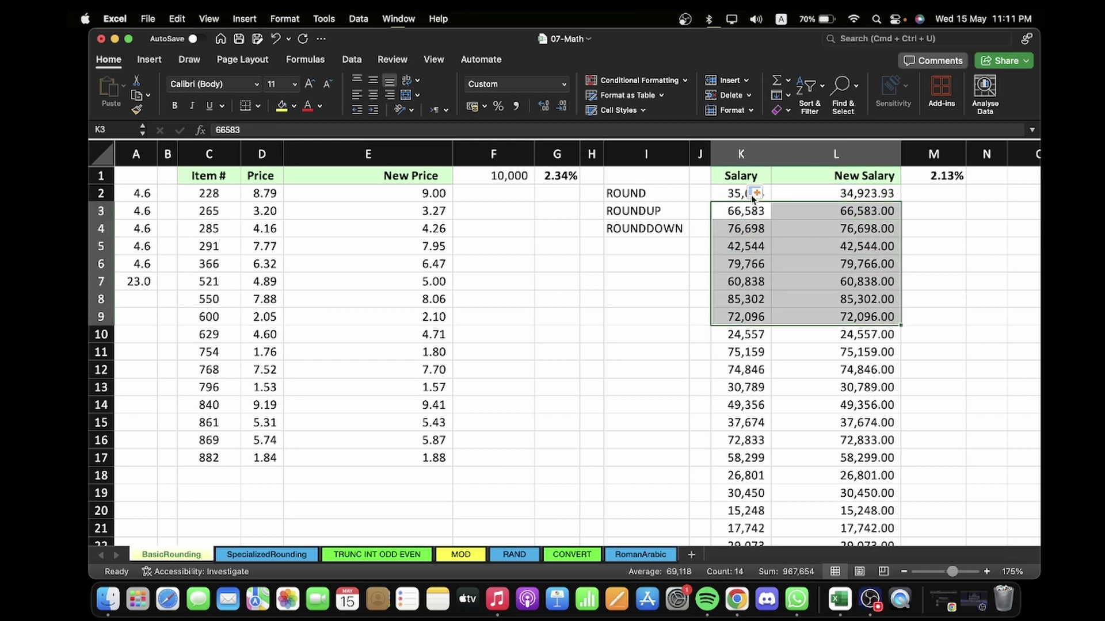
click(953, 172)
Make the percentage reference in L2 absolute so the formula reads =K2-(K2*$M$1), and refill the New Salary column with it.
click(857, 194)
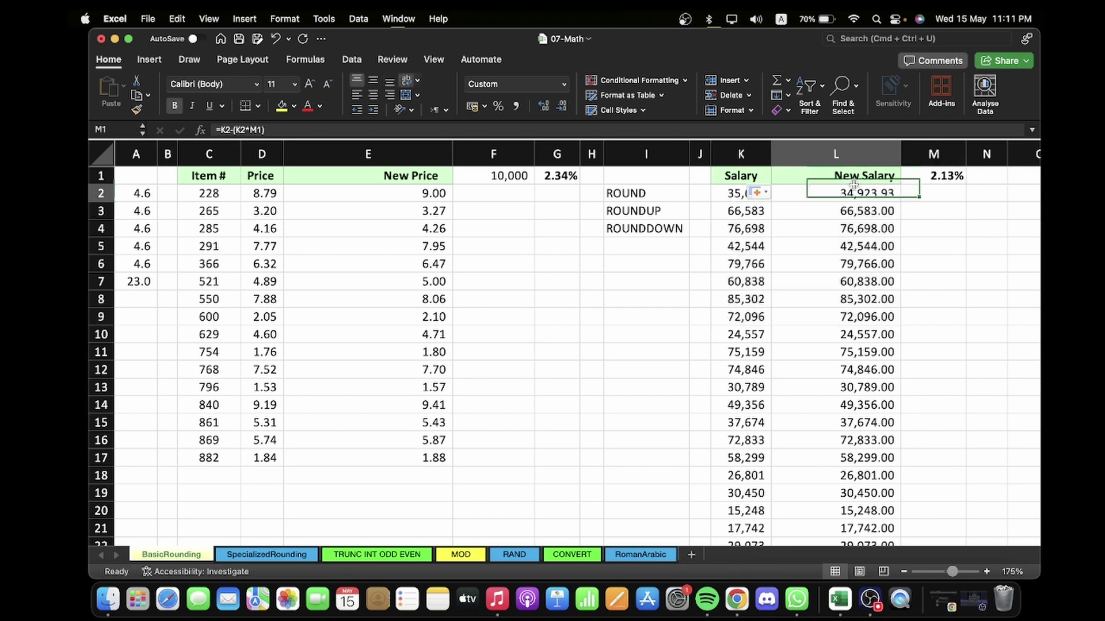
click(262, 131)
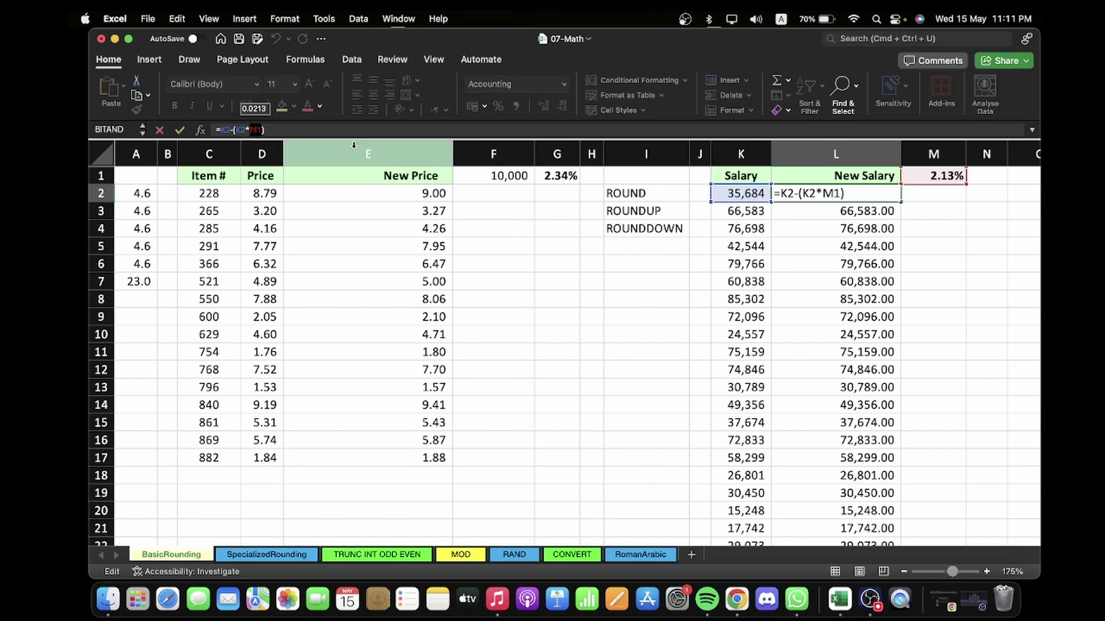
key(super+t)
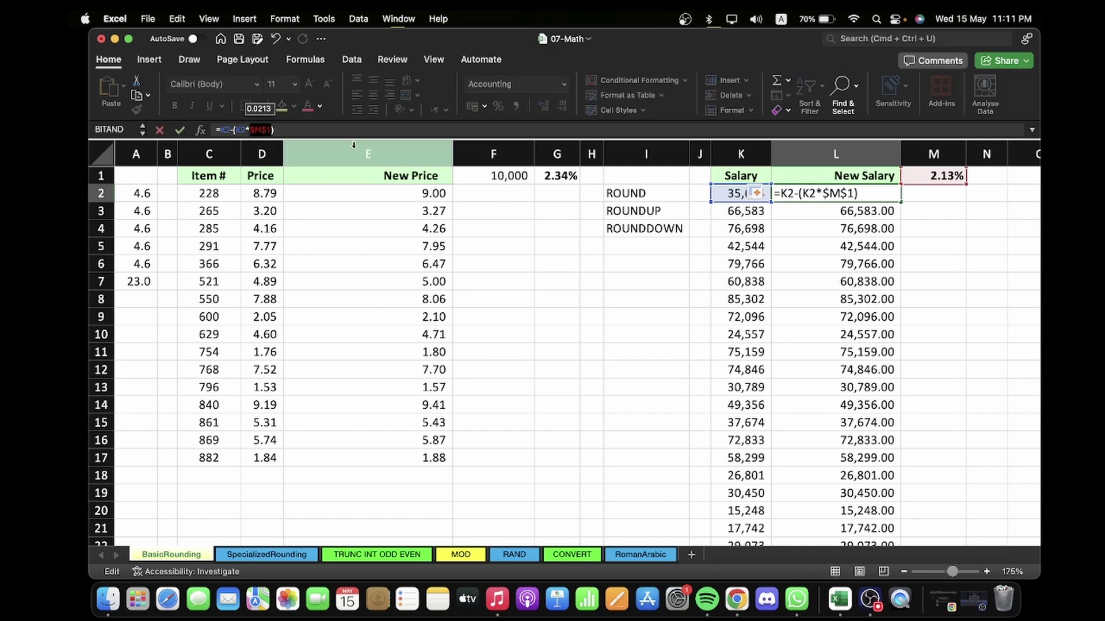
key(Return)
click(835, 193)
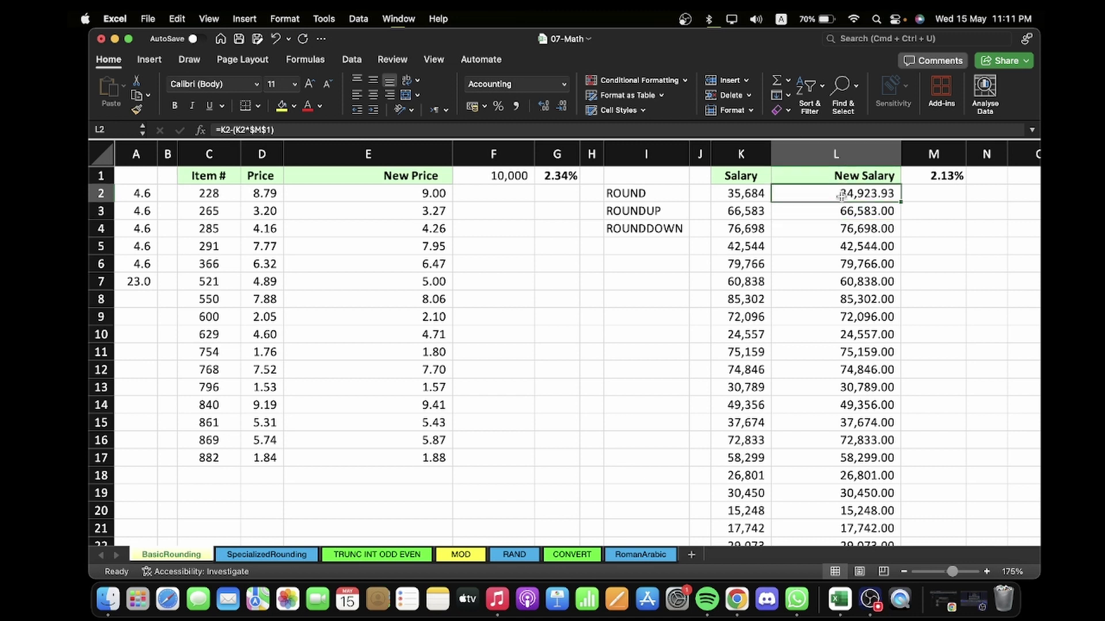
double_click(892, 201)
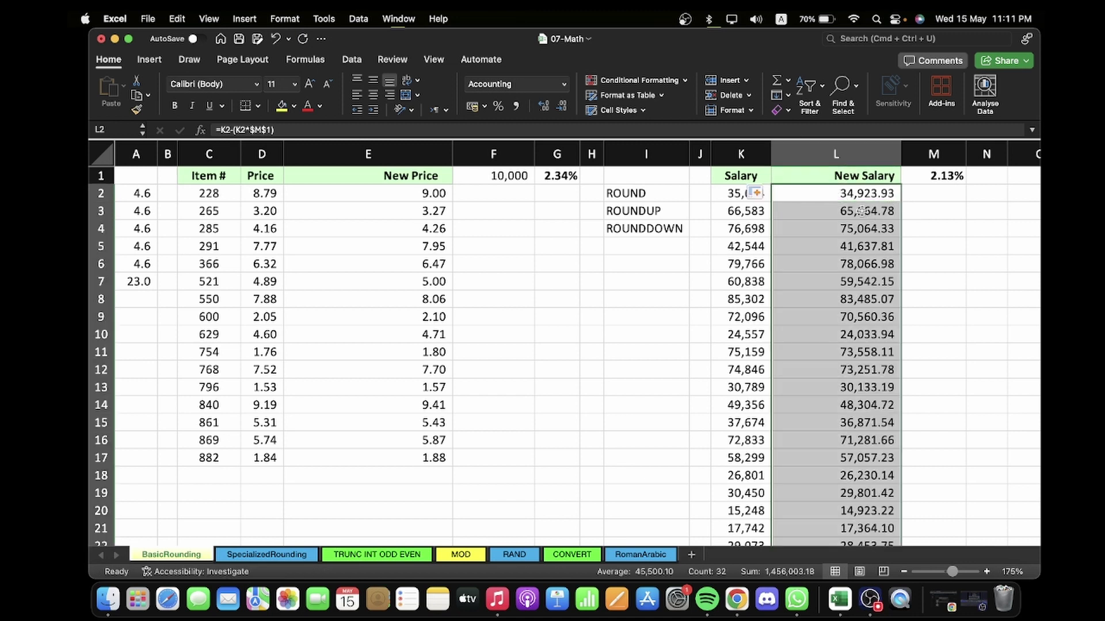
click(592, 269)
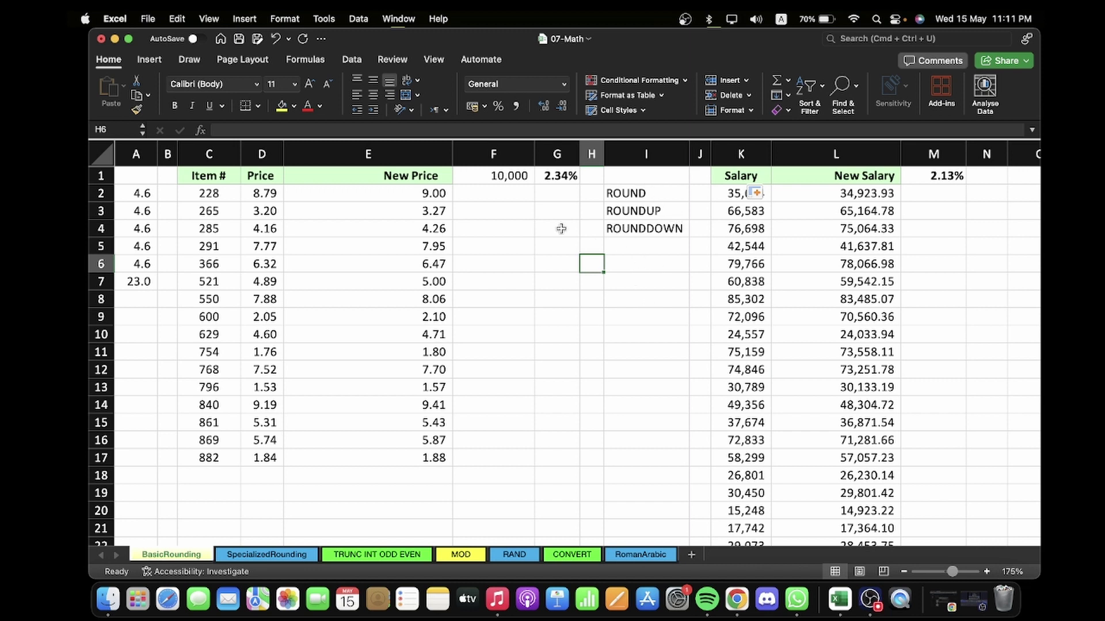
click(531, 232)
click(544, 273)
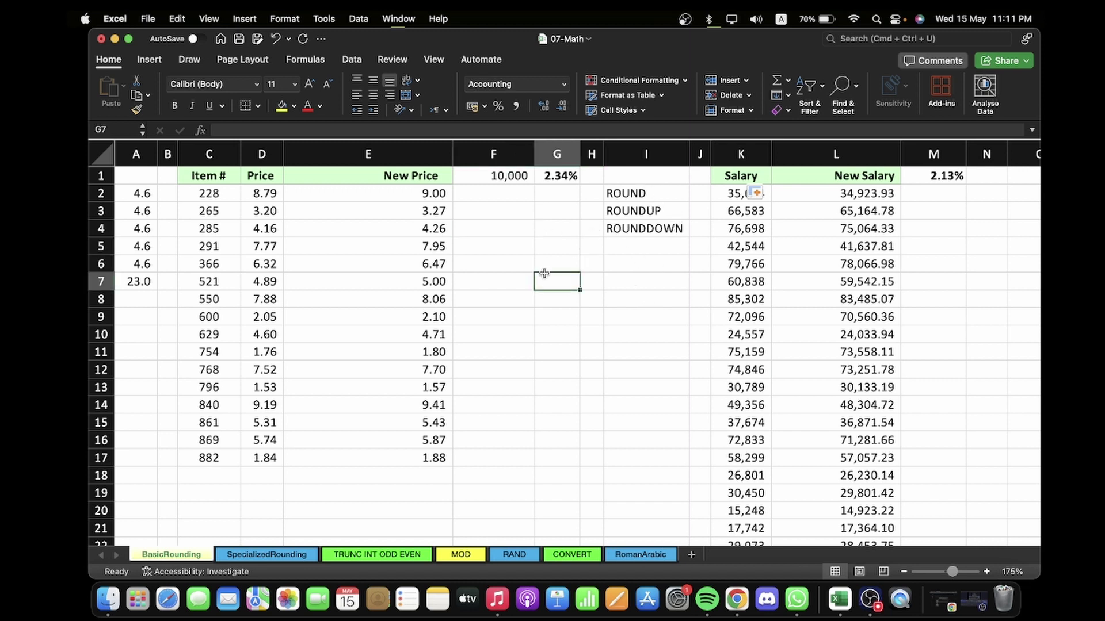
click(490, 247)
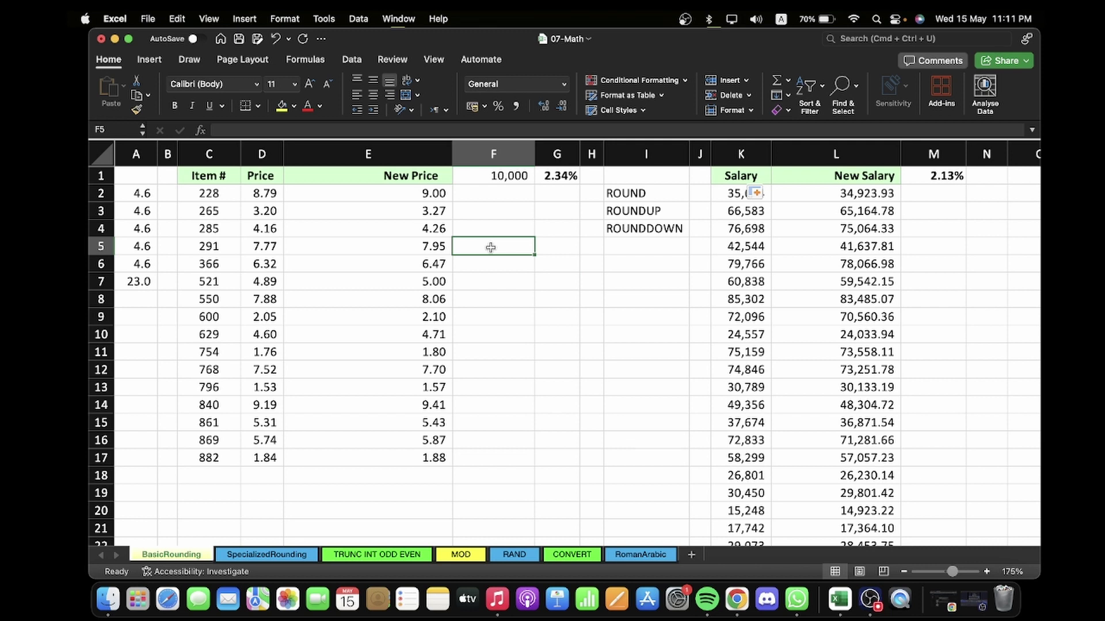
text(=)
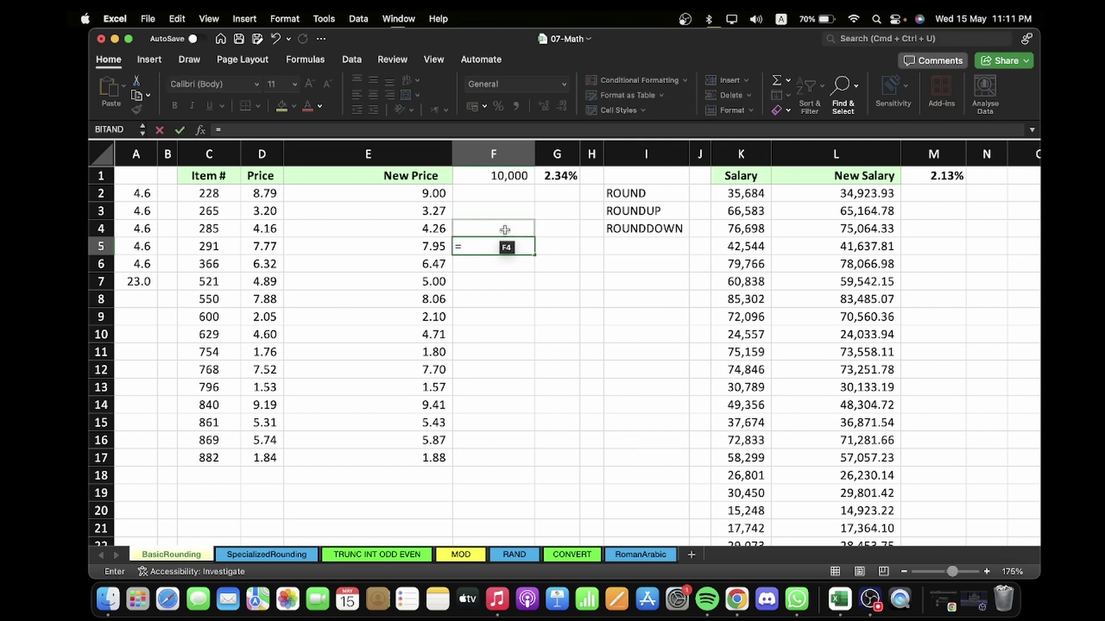
text(roun)
key(BackSpace)
key(BackSpace)
key(BackSpace)
key(BackSpace)
key(BackSpace)
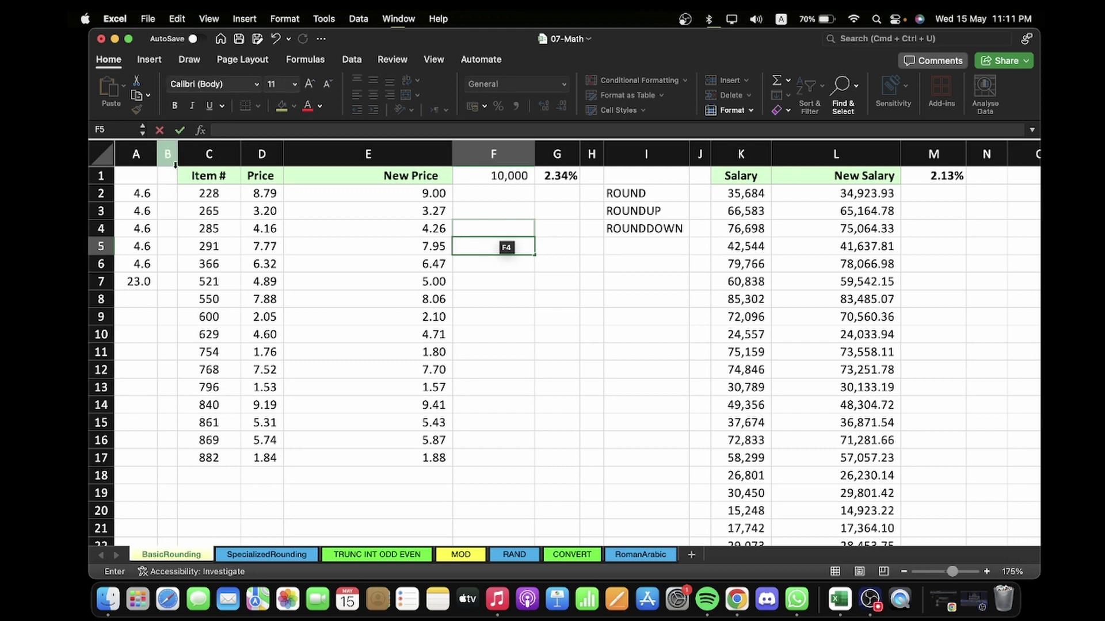
drag(167, 154, 245, 162)
Enter the sample values 4.6 in F7 and 3.2 in F8.
click(506, 282)
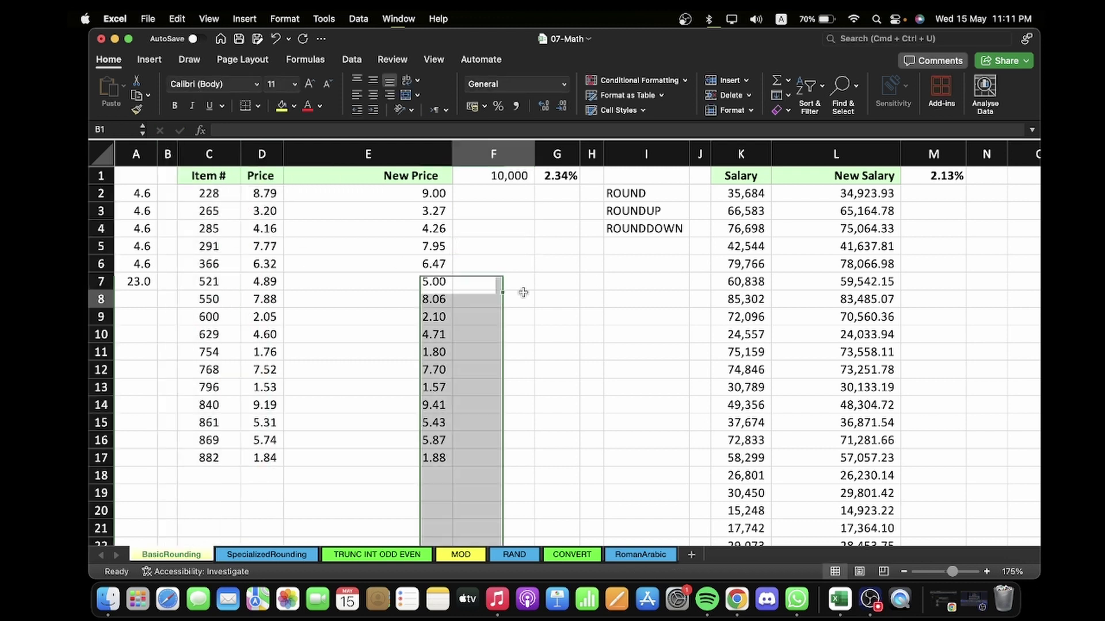
text(4.6)
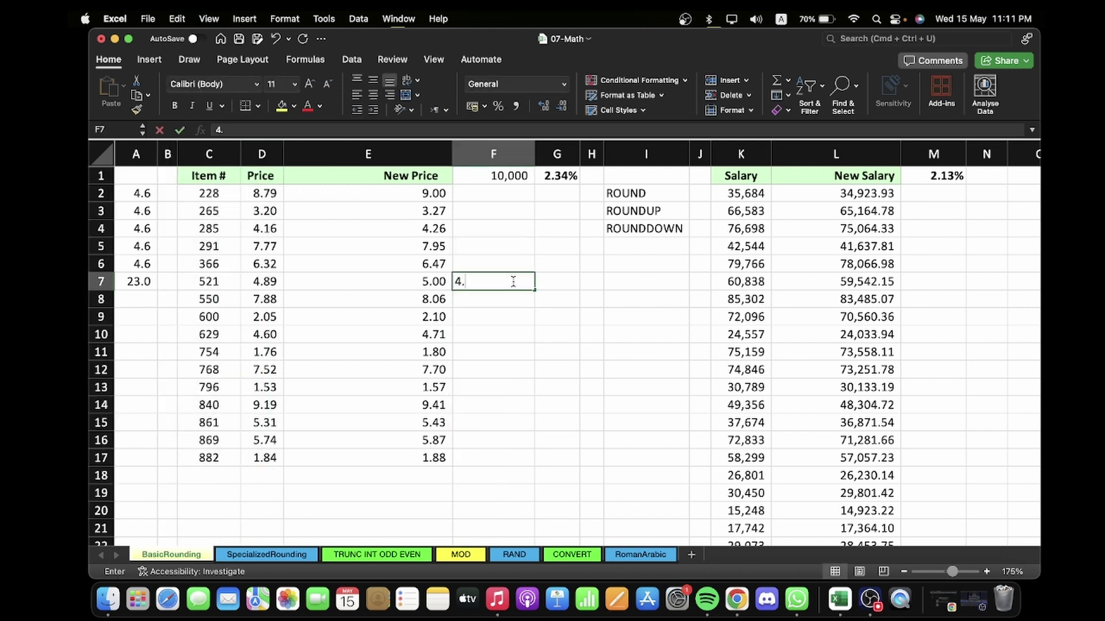
key(Return)
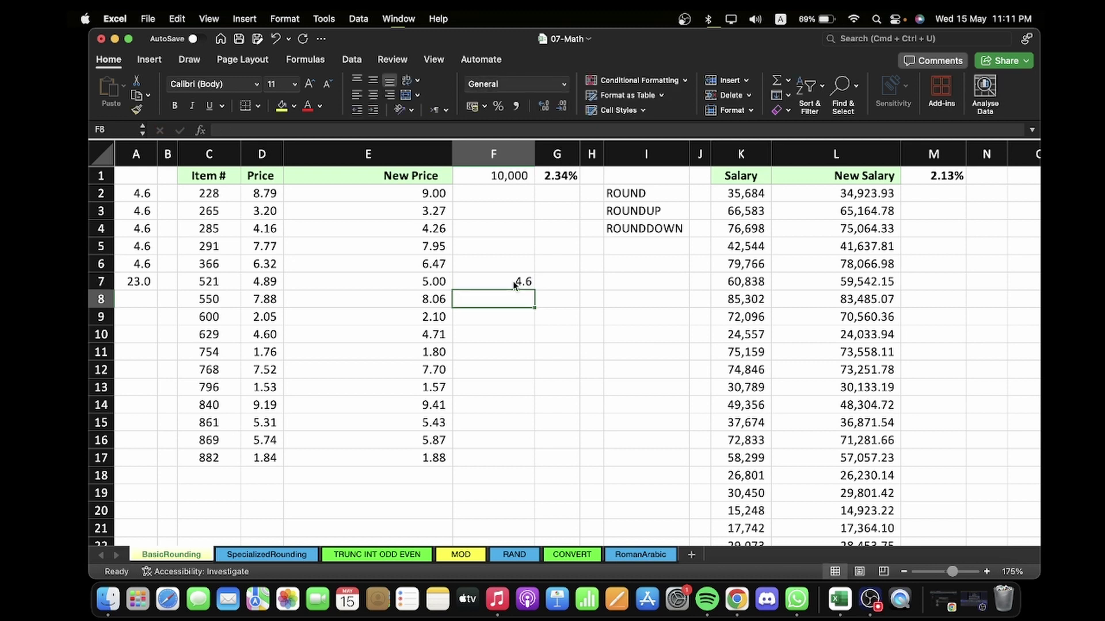
text(3.2)
Round the sample value in F7 to zero decimals by entering =ROUND(F7,0) in G7.
click(561, 285)
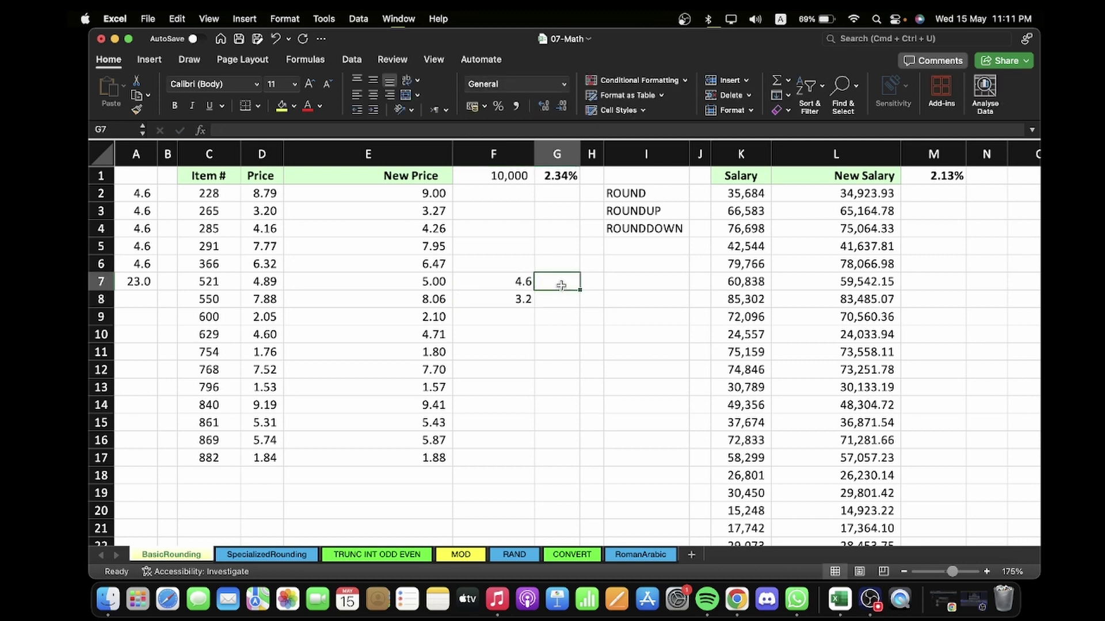
text(=)
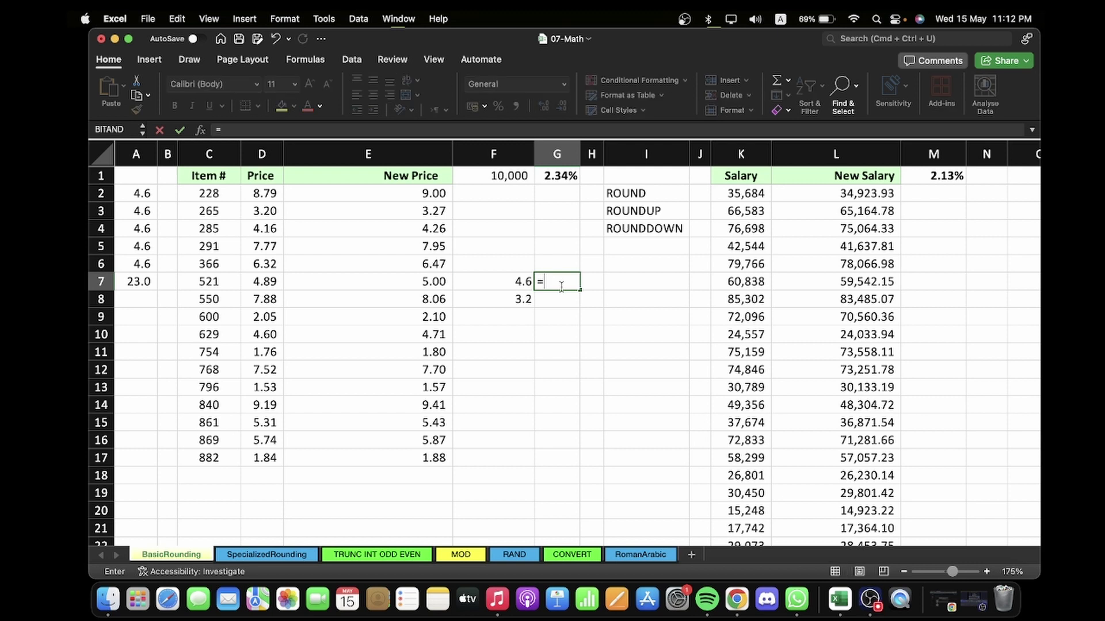
text(ROUND)
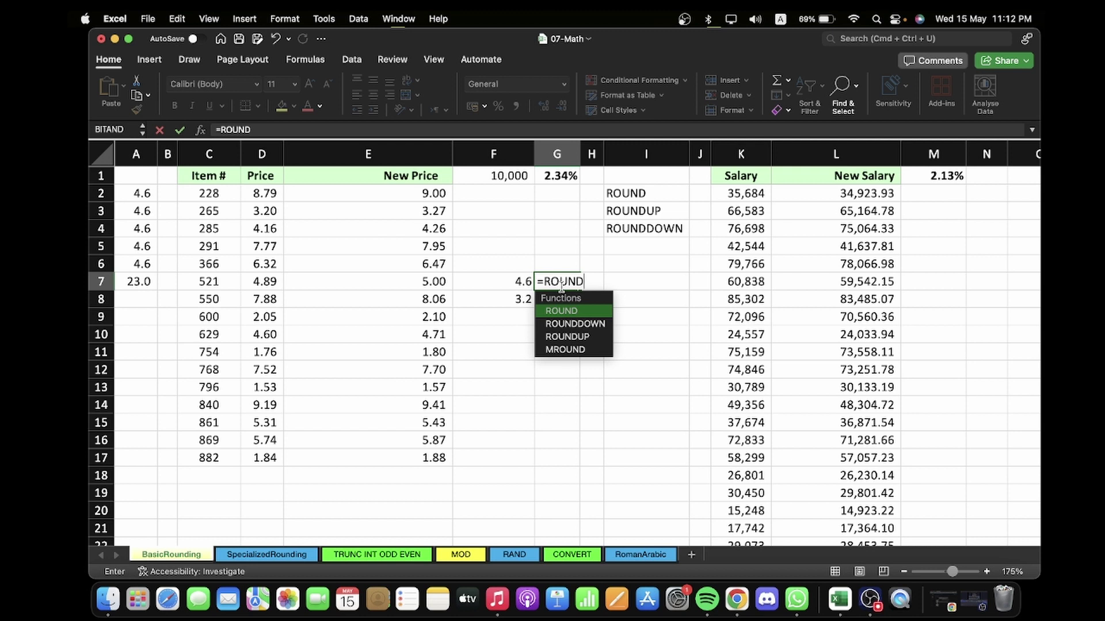
double_click(570, 311)
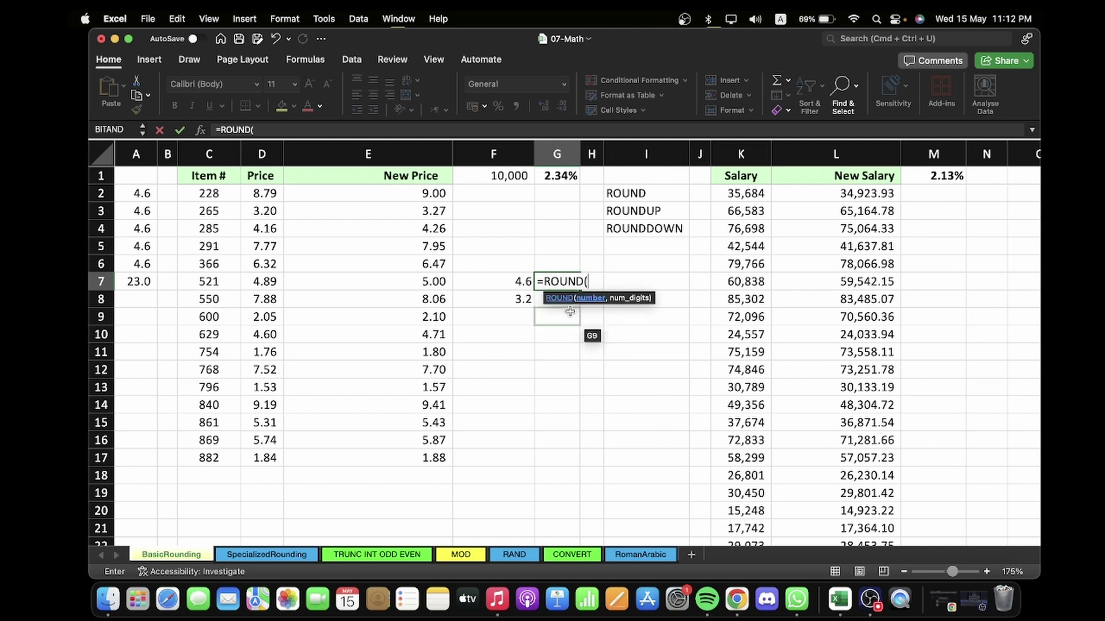
click(506, 281)
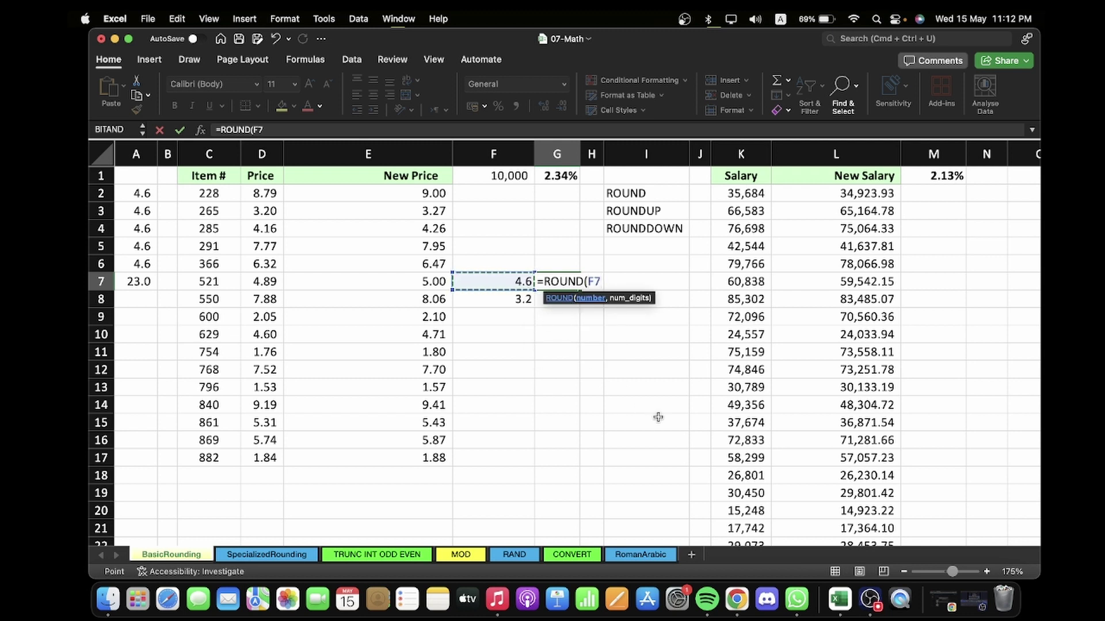
text(,)
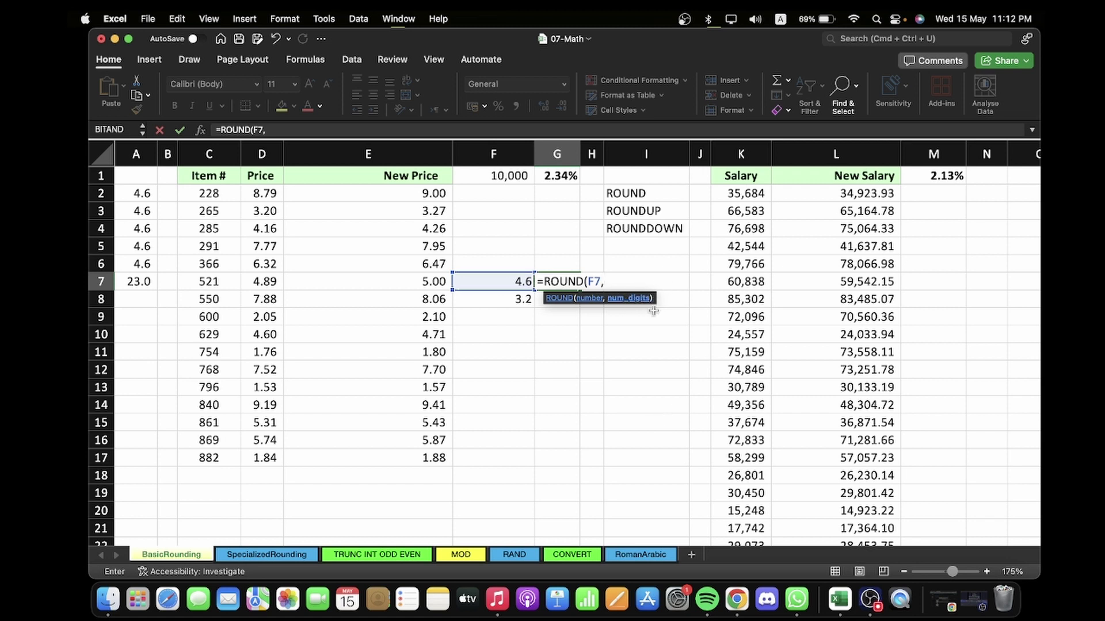
text(0)
key(Return)
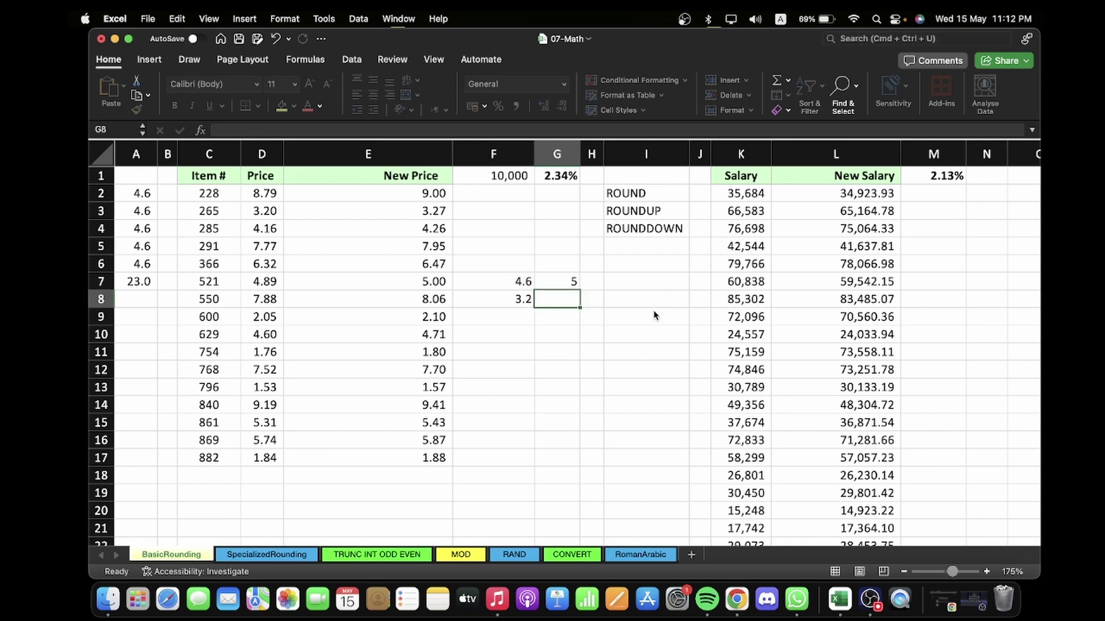
click(558, 281)
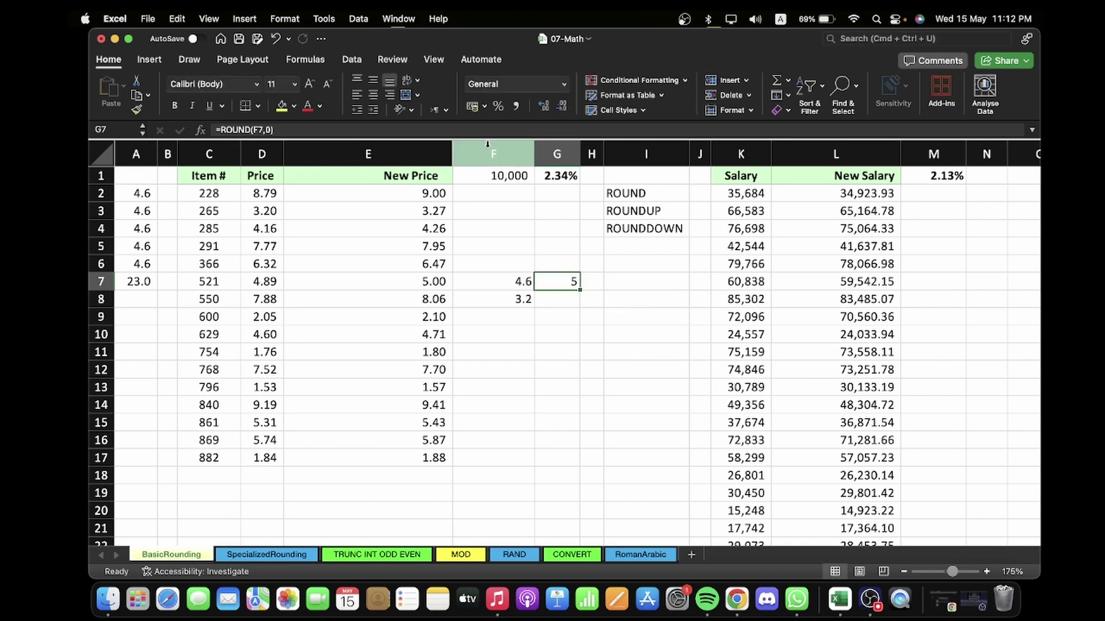
Change the rounding of F7 in G7 to one decimal place so the formula reads =ROUND(F7,1).
click(315, 125)
key(BackSpace)
key(BackSpace)
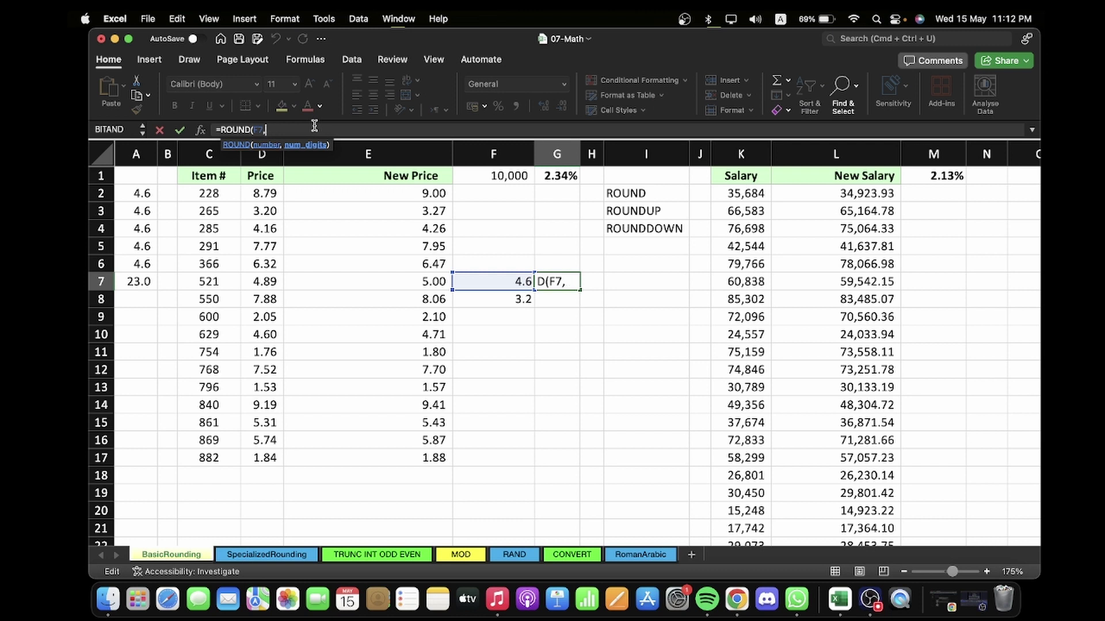
text(1)
key(Return)
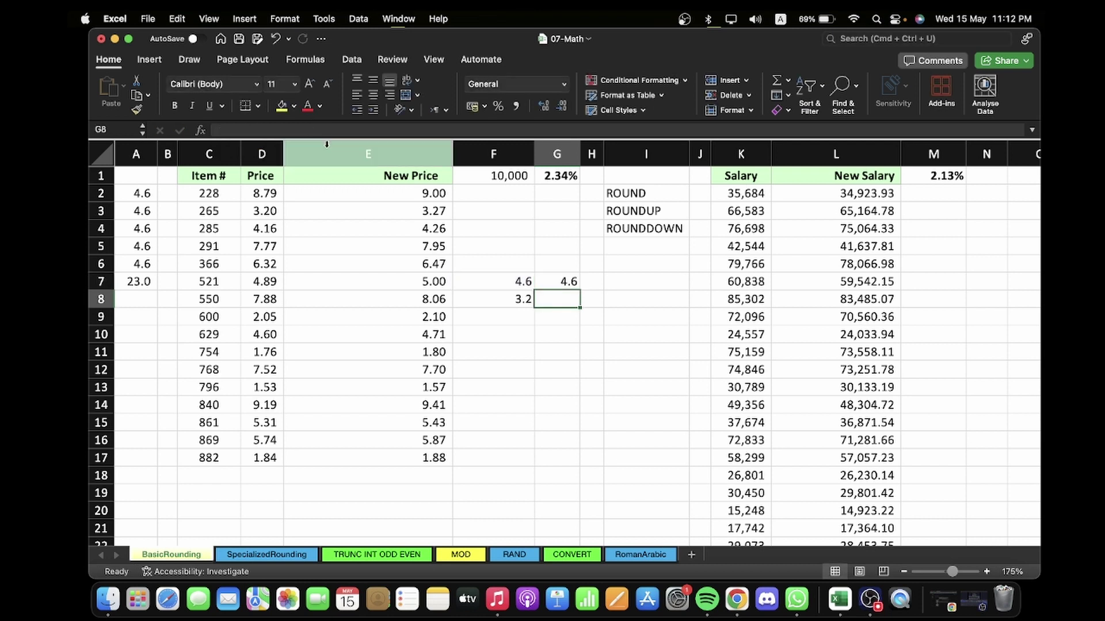
Change the sample value in F7 to 4.62 and check the rounded result in G7.
click(525, 281)
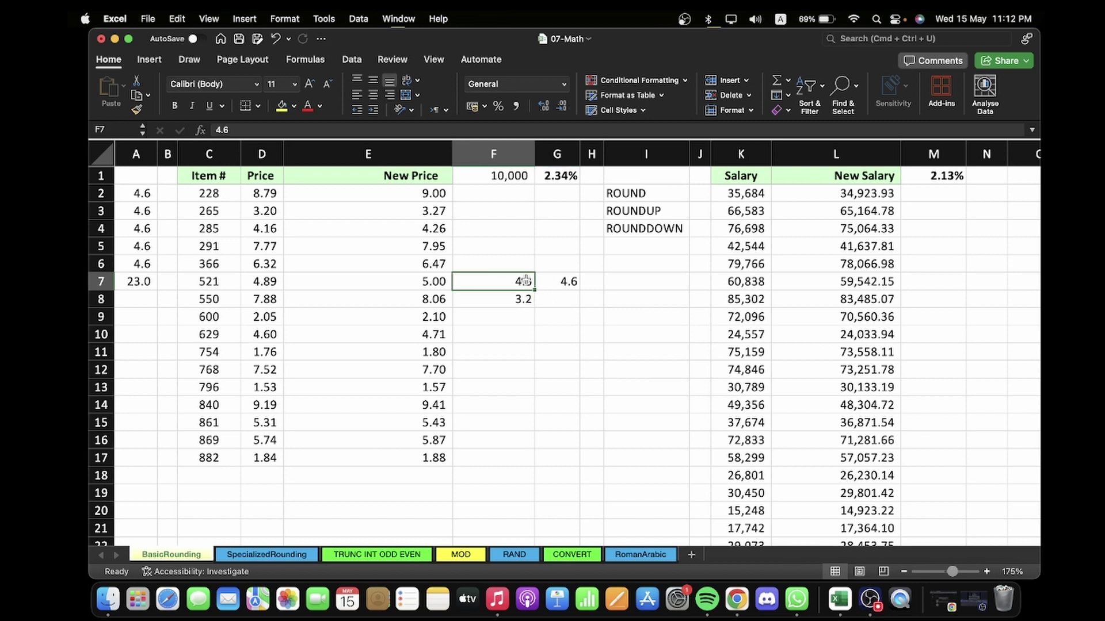
click(254, 129)
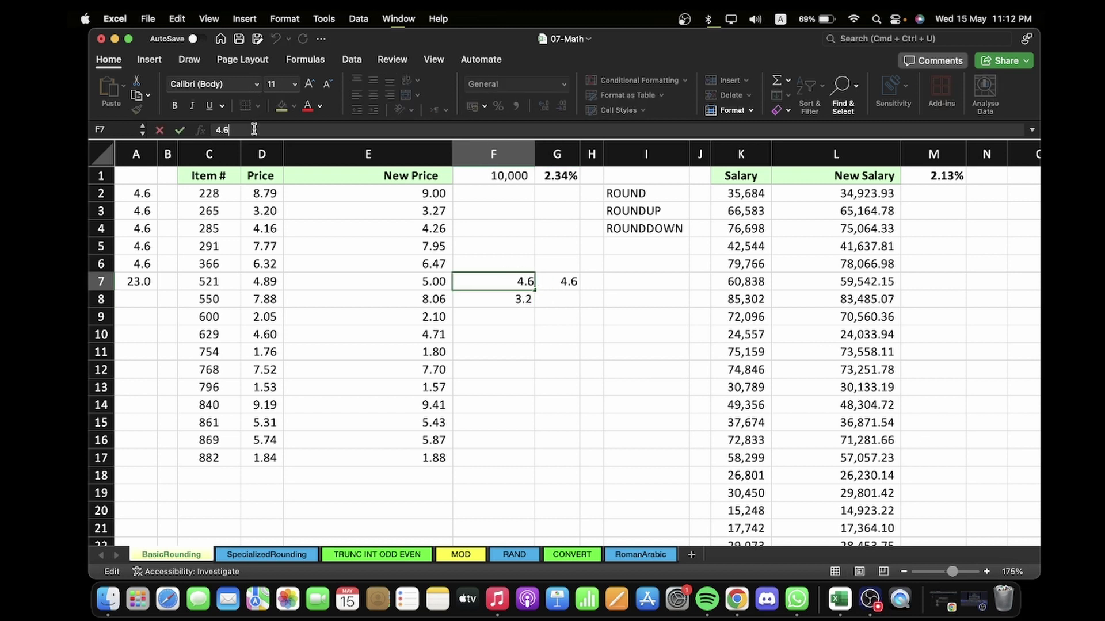
text(2)
click(569, 281)
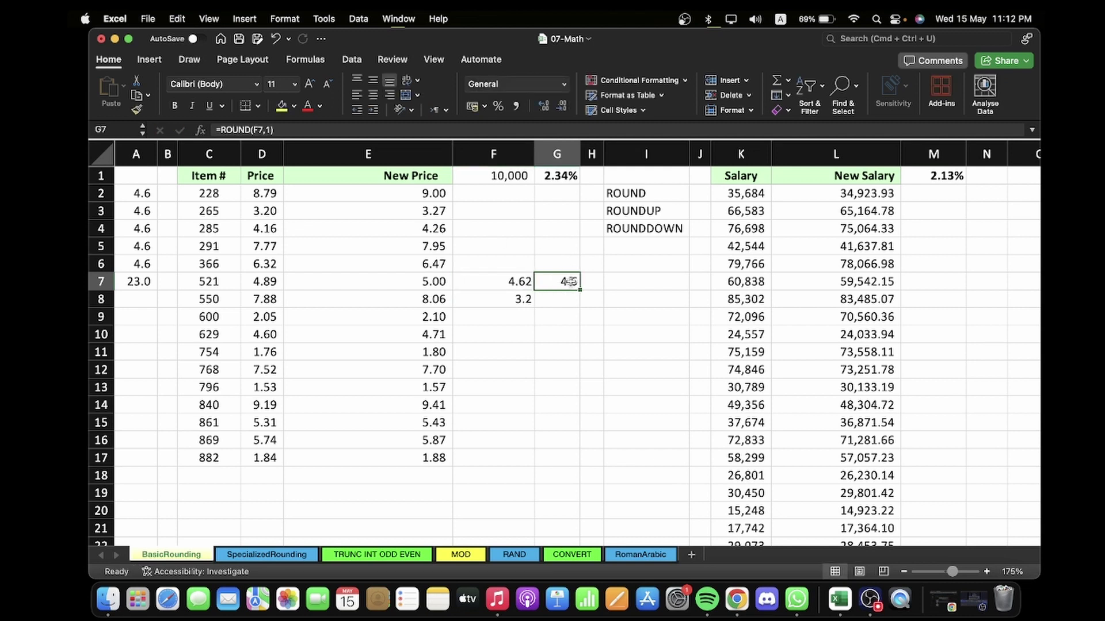
drag(570, 282, 406, 209)
Re-enter 1 as the number of digits in the ROUND formula in G7 and review the formula.
click(570, 285)
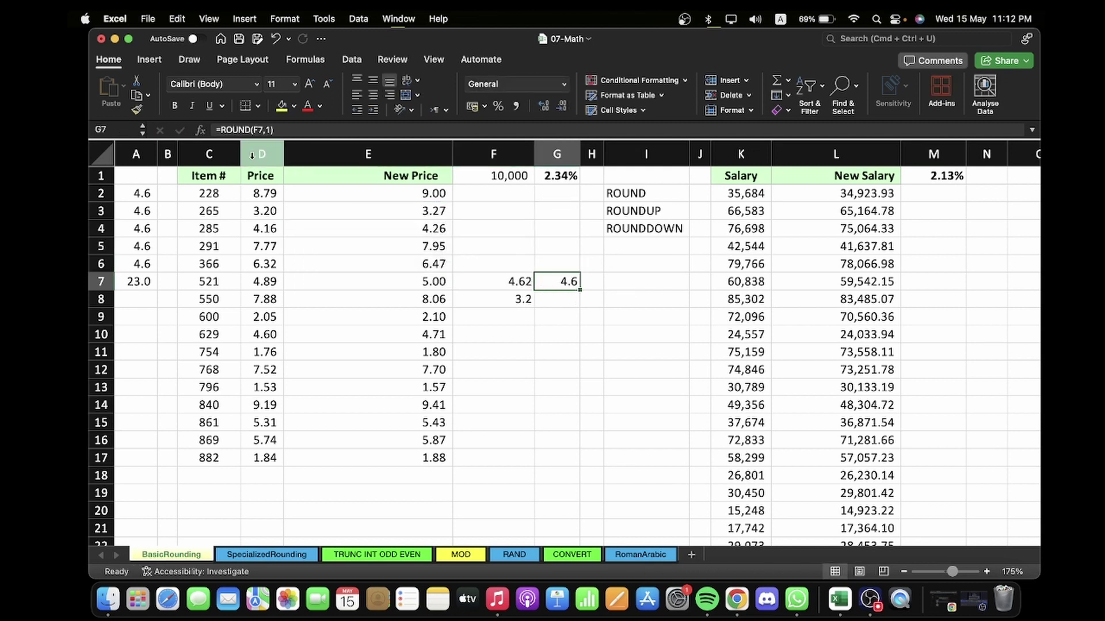
click(269, 130)
key(BackSpace)
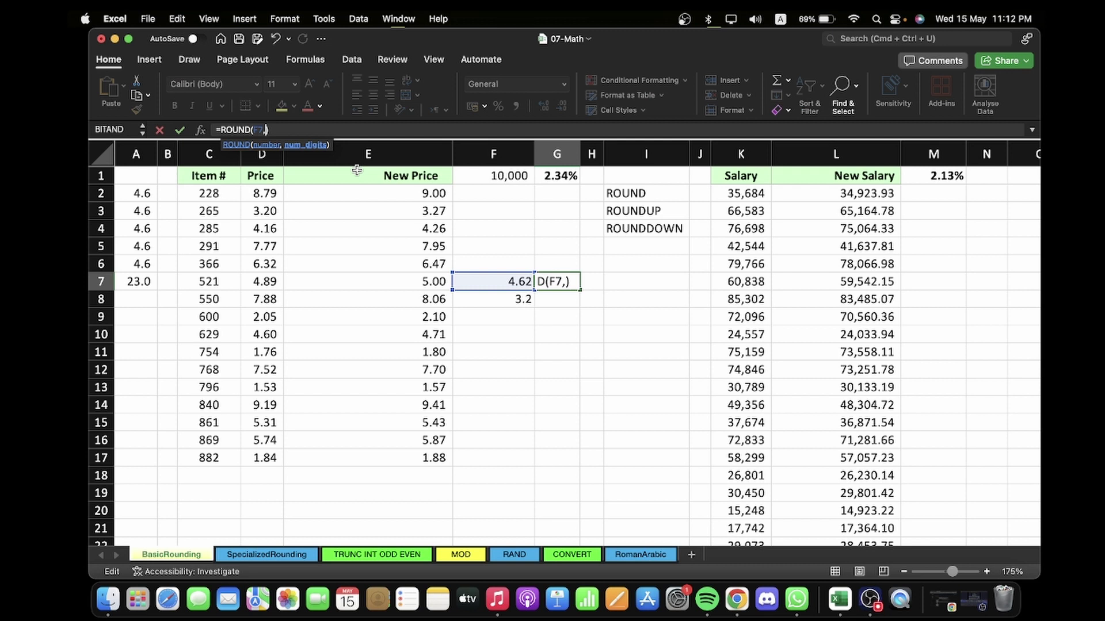
text(1)
key(Return)
click(569, 286)
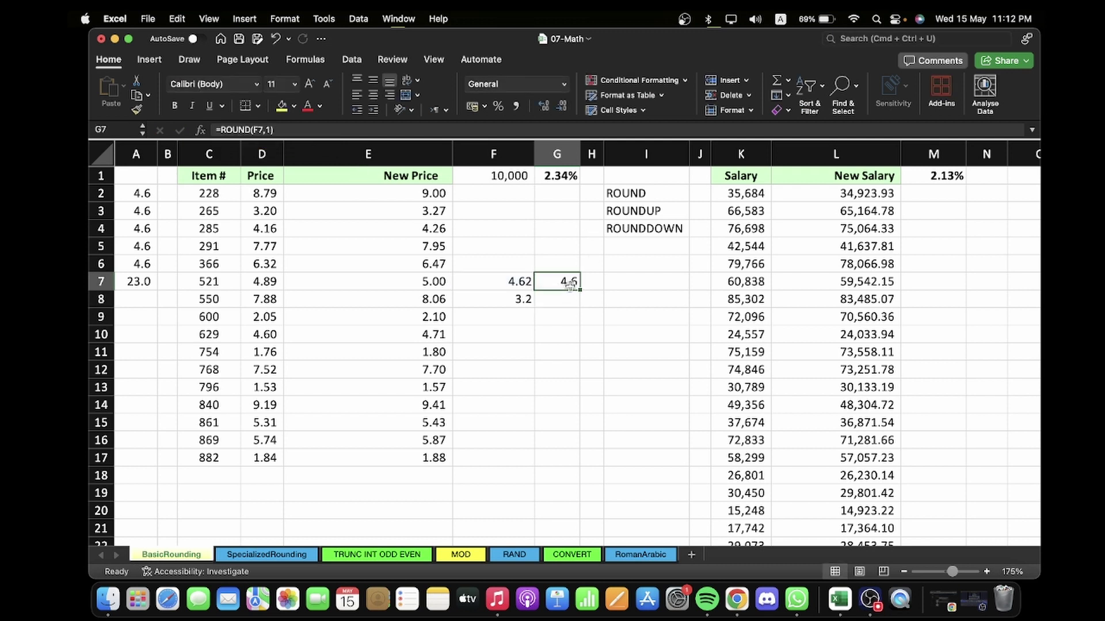
click(273, 130)
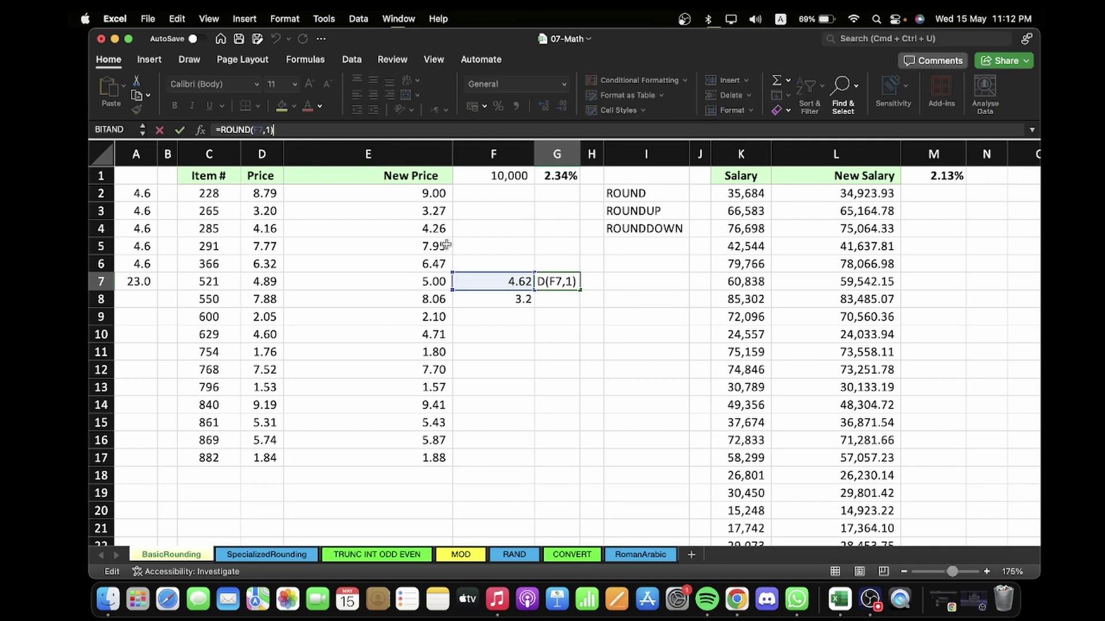
click(526, 296)
click(546, 266)
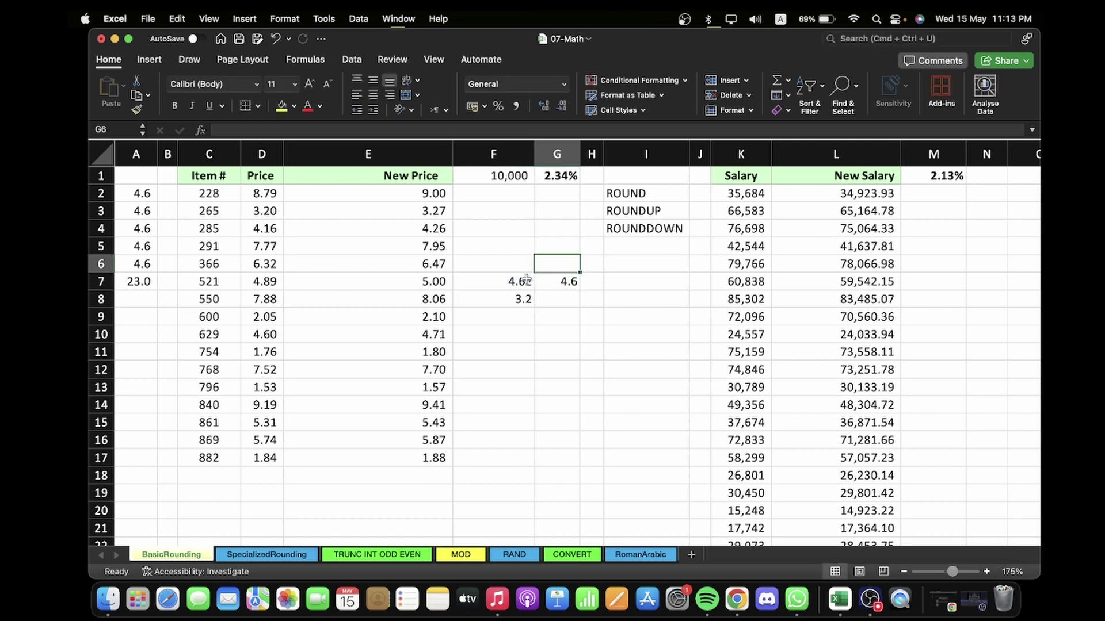
Change the sample value in F7 to 4.65 and check the rounded result beside it.
click(526, 280)
click(236, 130)
key(BackSpace)
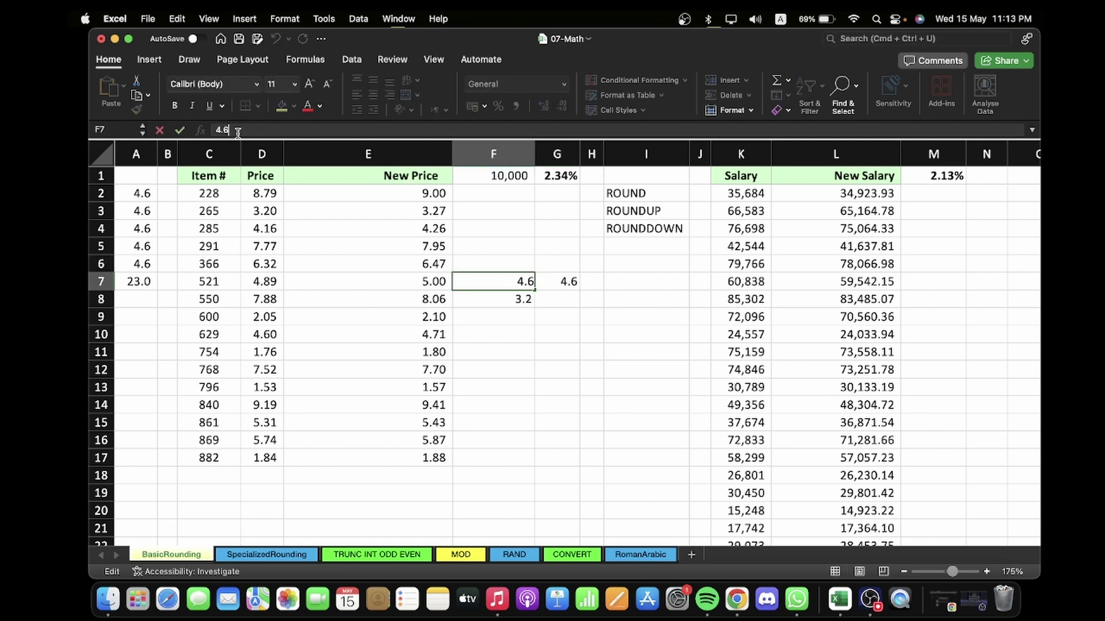
text(5)
key(Return)
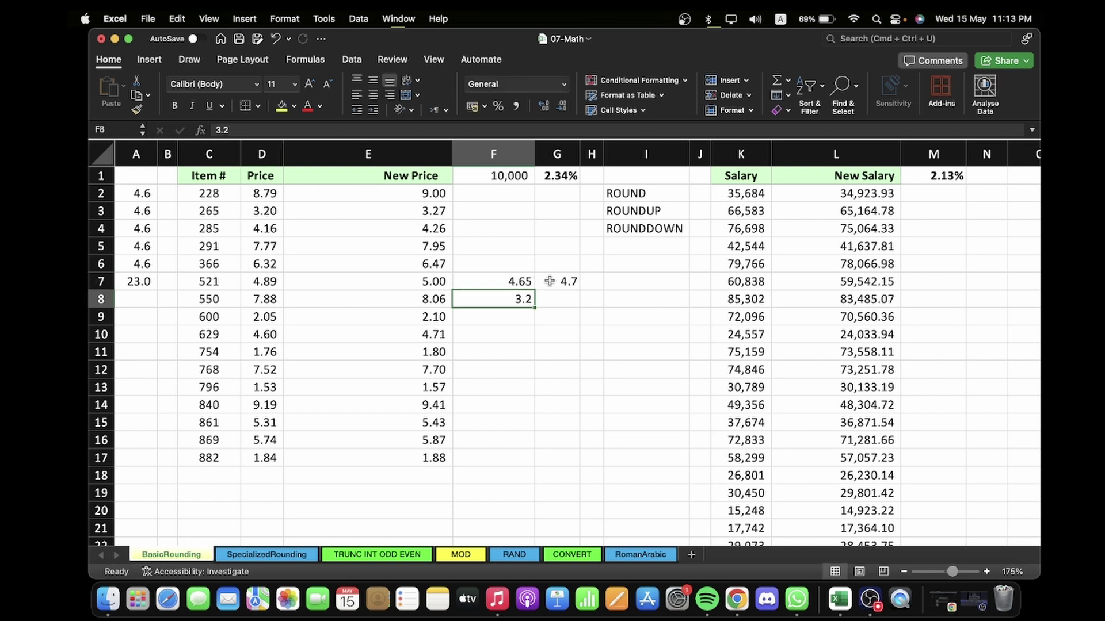
click(556, 282)
Round the sample value in F8 to zero decimals by entering =ROUND(F8,0) in G8.
click(561, 304)
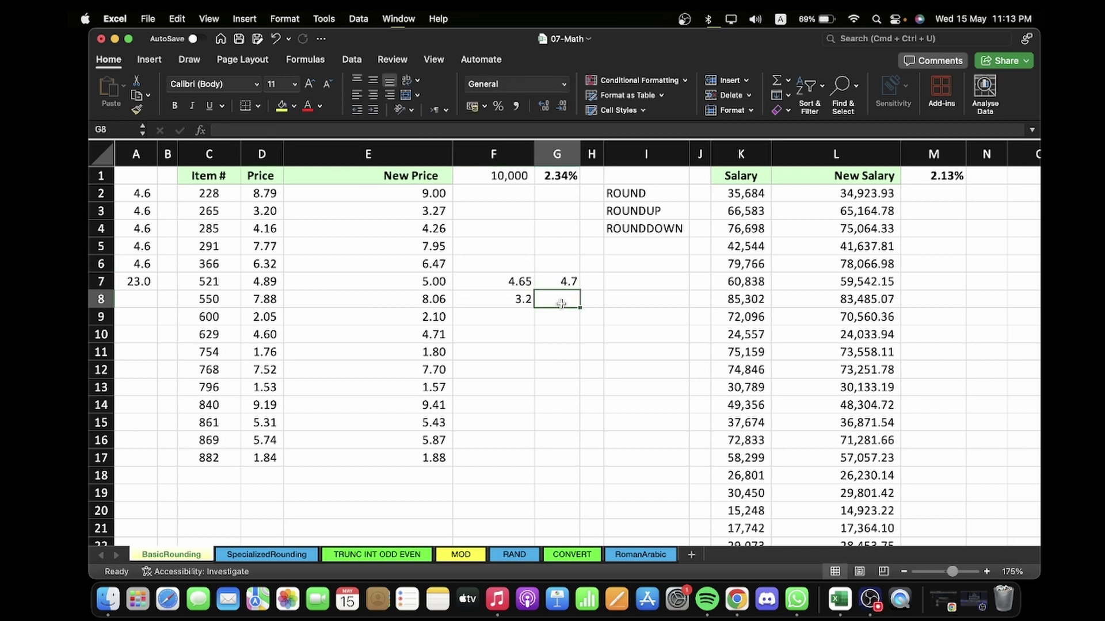
text(=)
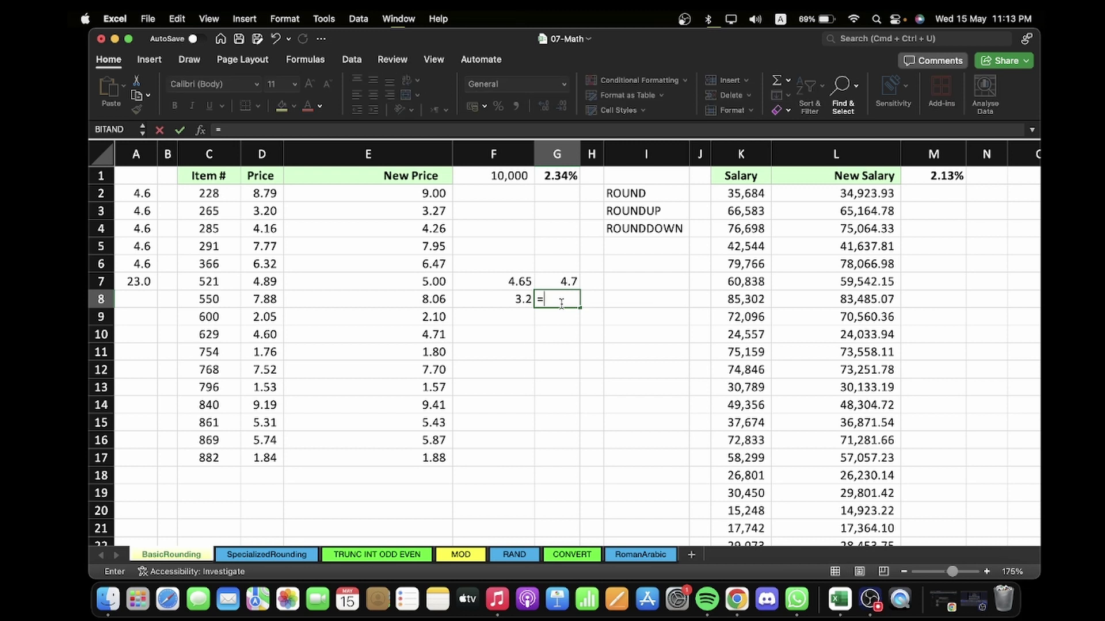
text(round)
double_click(571, 324)
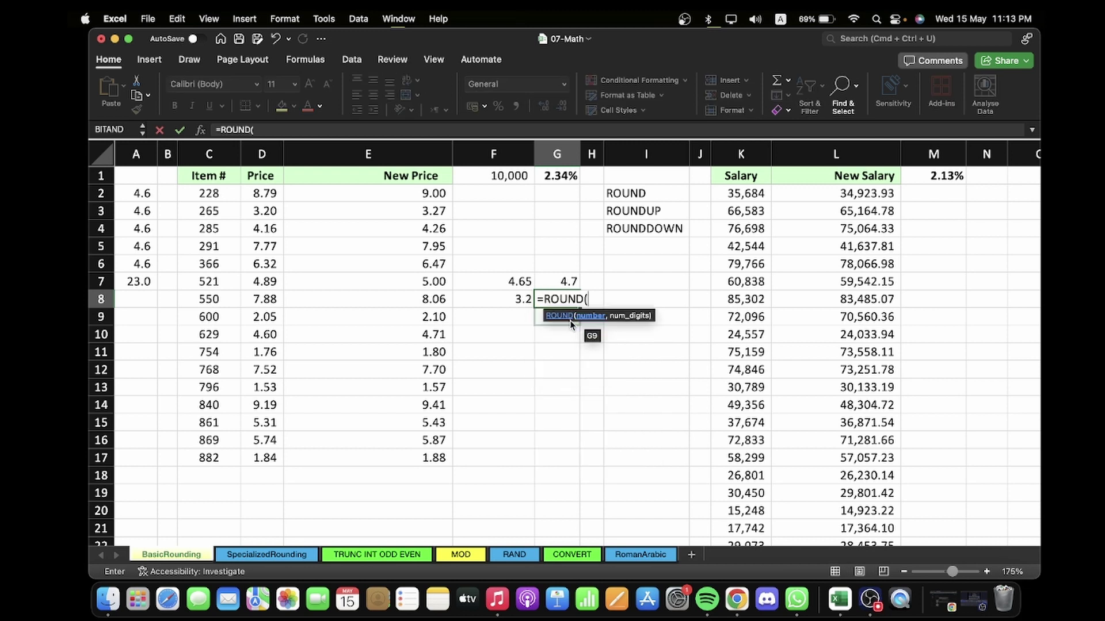
key(Left)
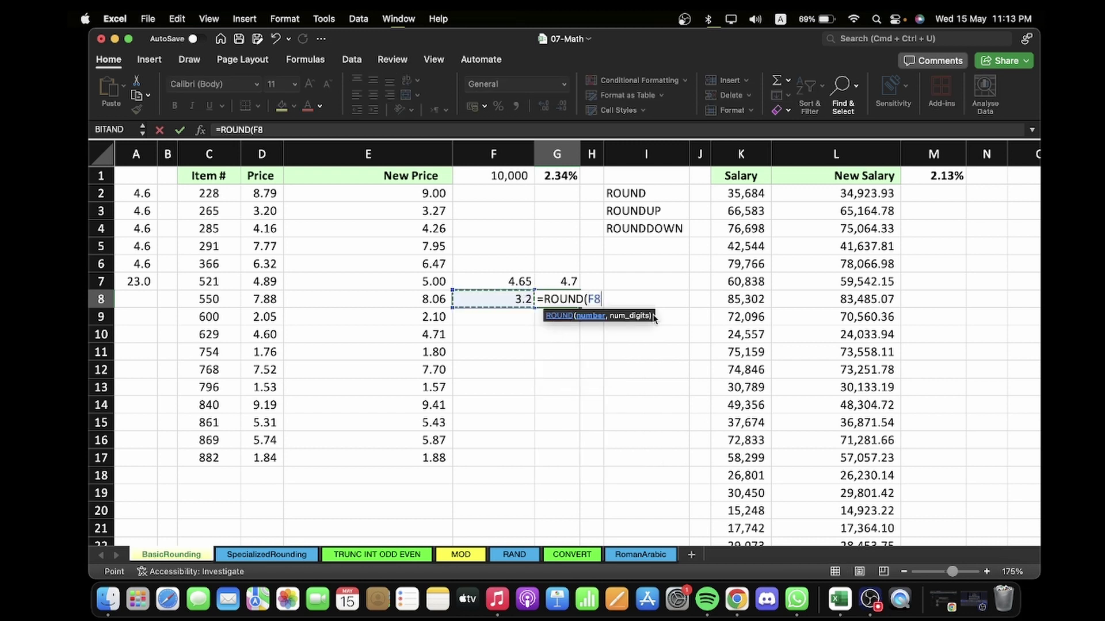
text(,)
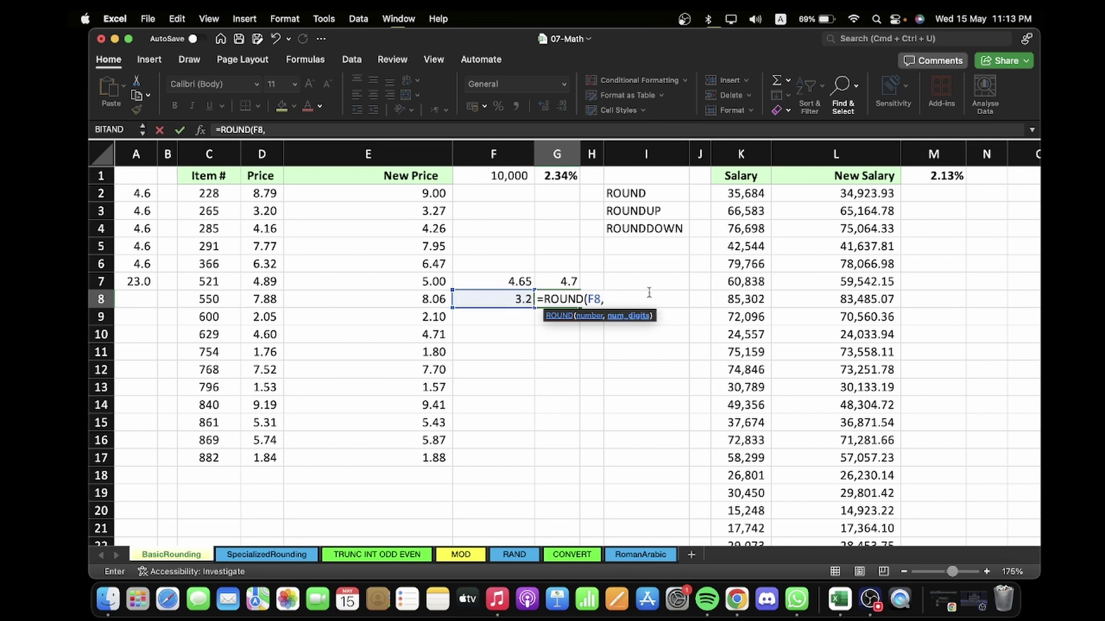
text(0)
key(Return)
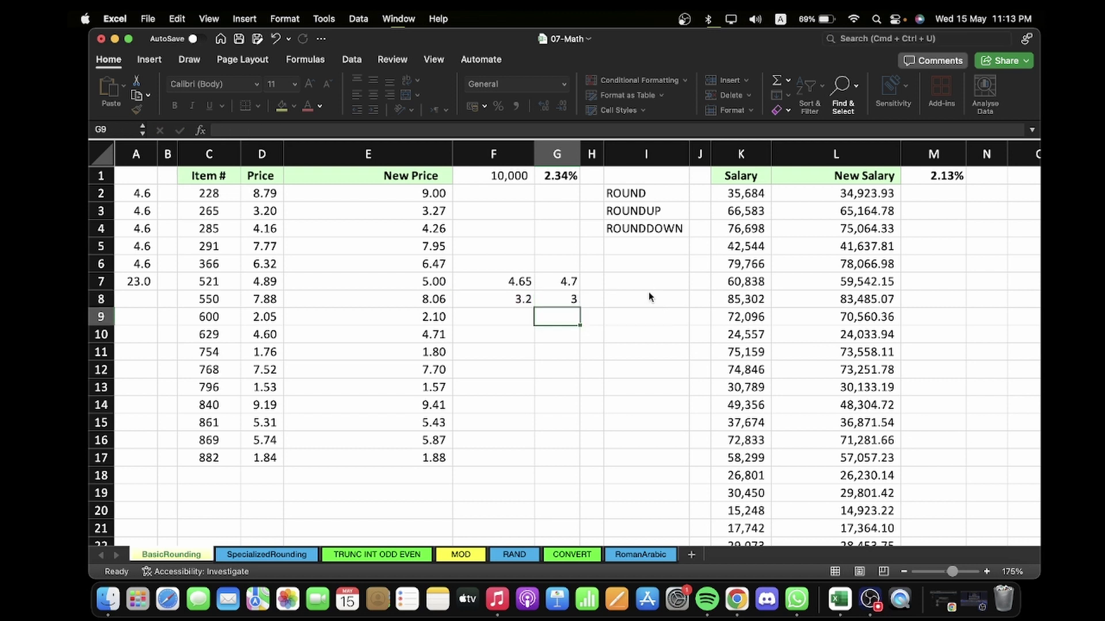
Change the sample value in F8 to 3.5 and compare both sample values with their rounded results.
click(518, 300)
click(257, 132)
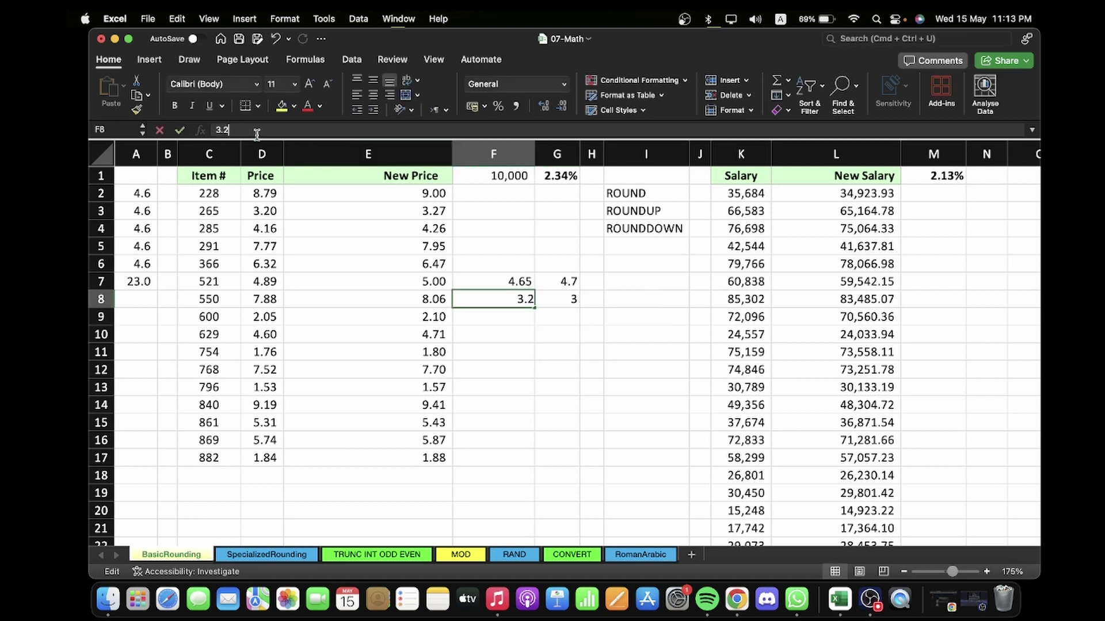
key(BackSpace)
text(5)
key(Return)
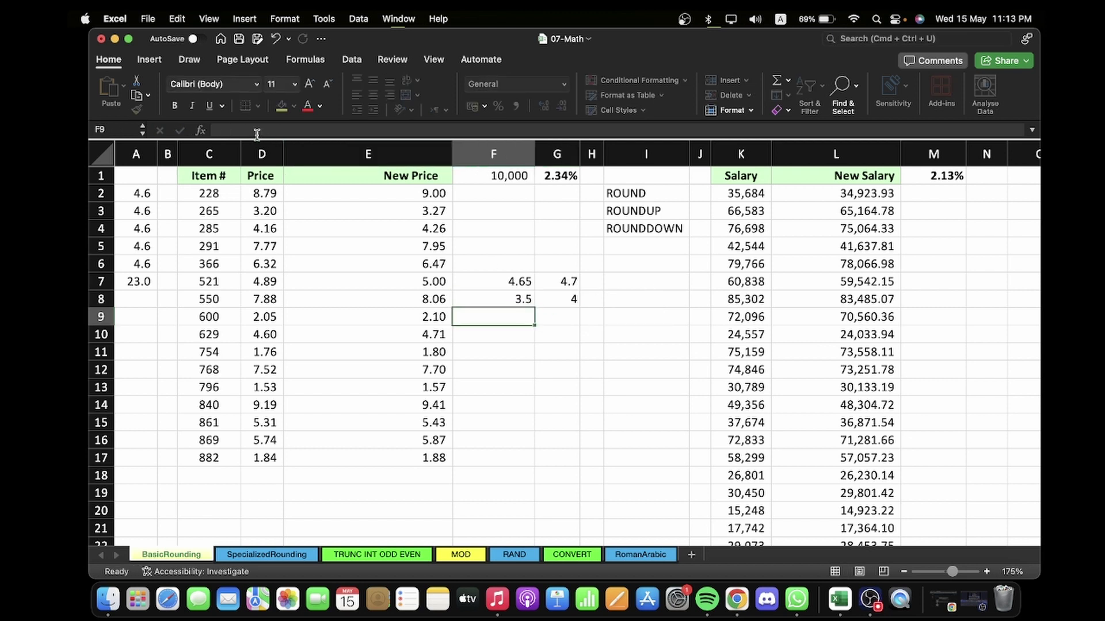
drag(521, 282, 567, 298)
click(530, 379)
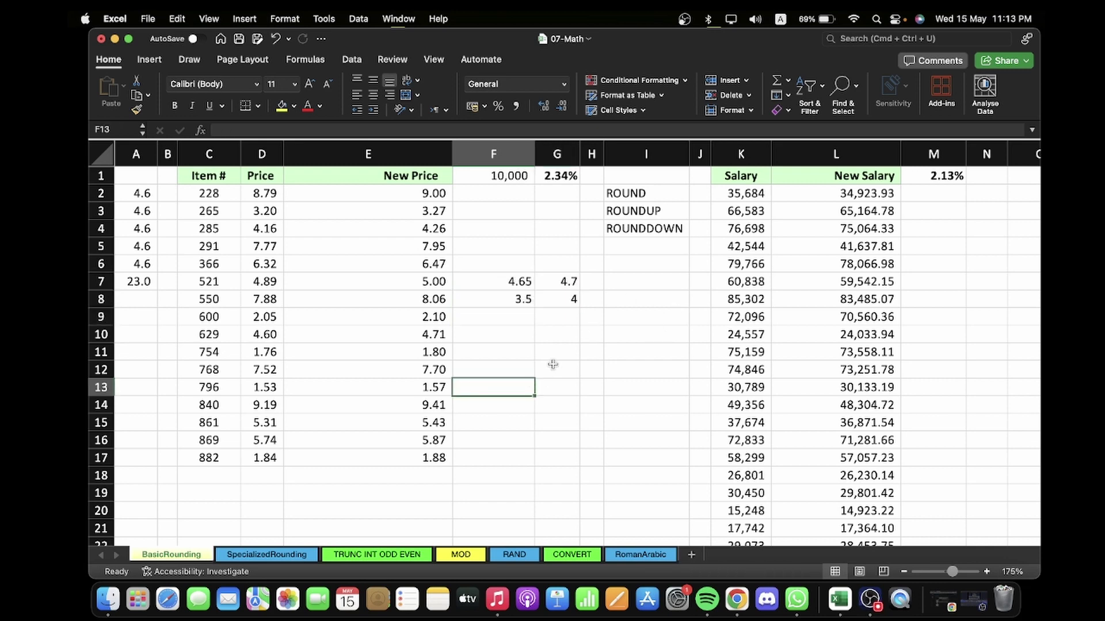
click(553, 365)
click(935, 198)
text(ro)
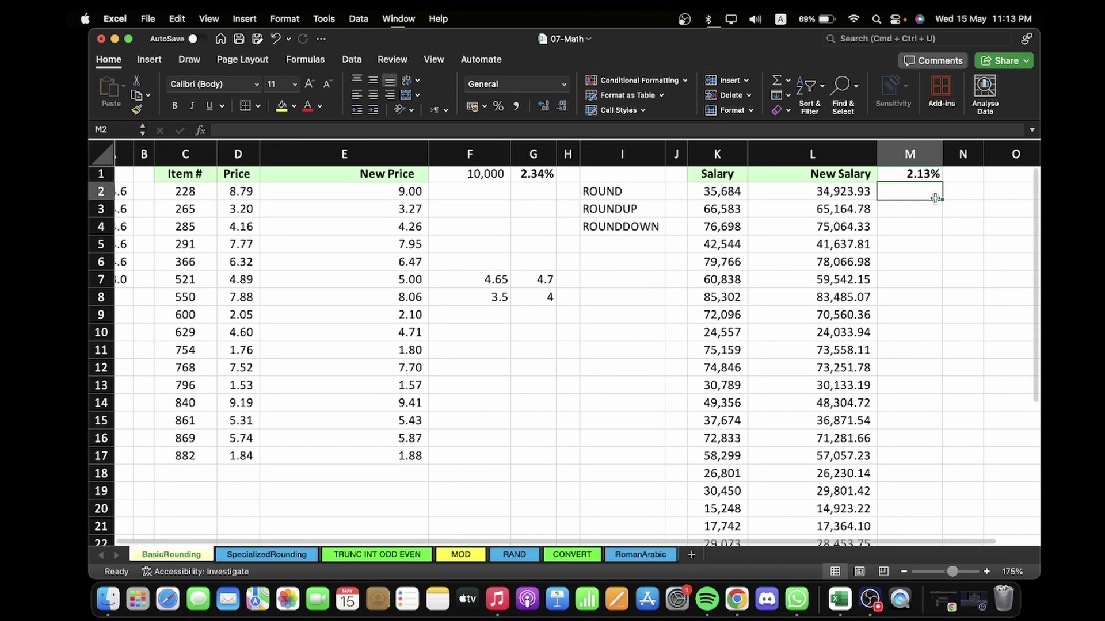
text(und)
key(BackSpace)
key(BackSpace)
key(BackSpace)
key(BackSpace)
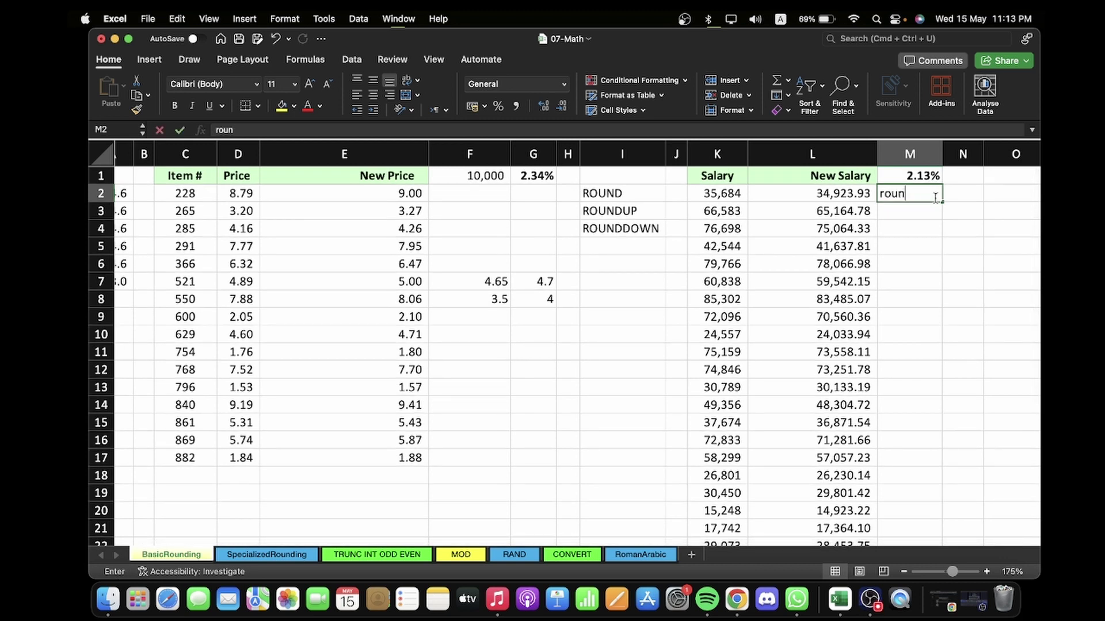
key(BackSpace)
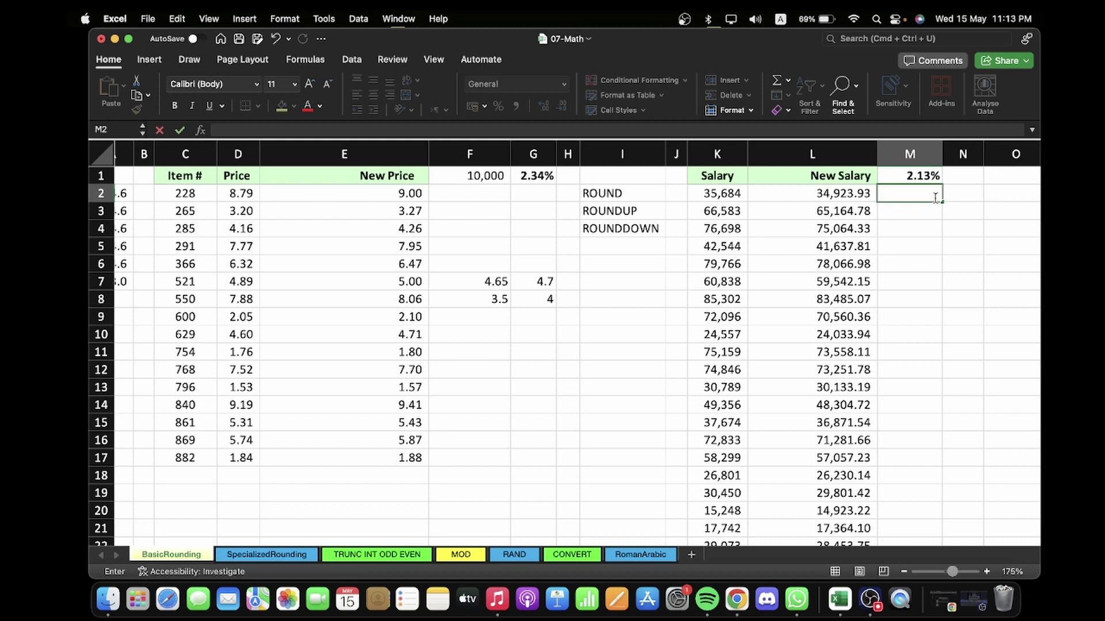
Round the first New Salary value down to zero decimals by entering =ROUNDDOWN(L2,0) in M2.
text(=)
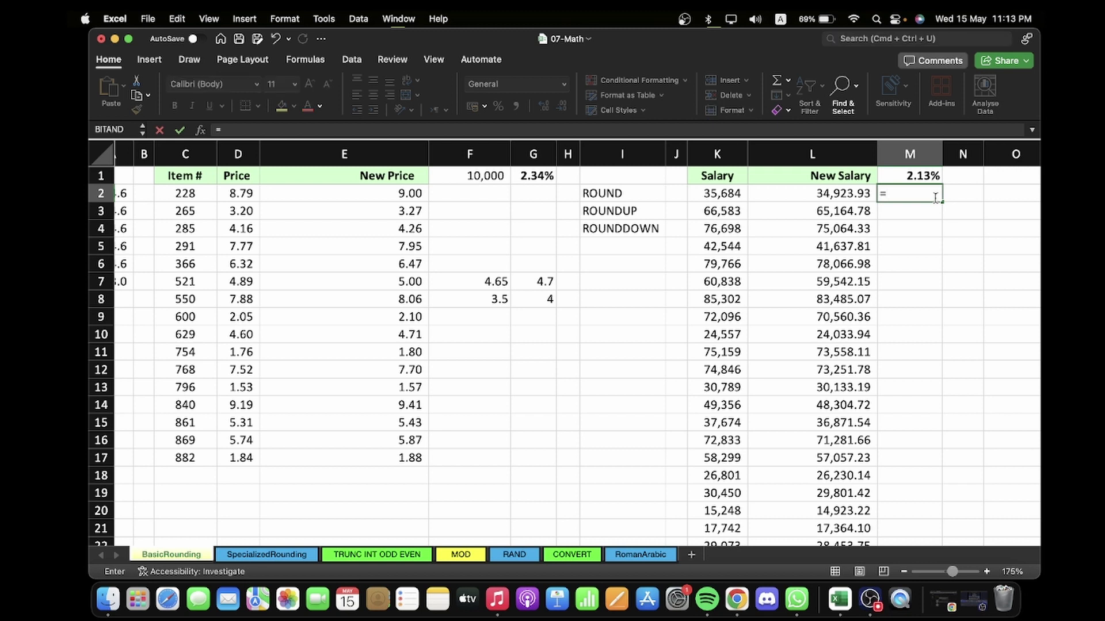
text(rounddon)
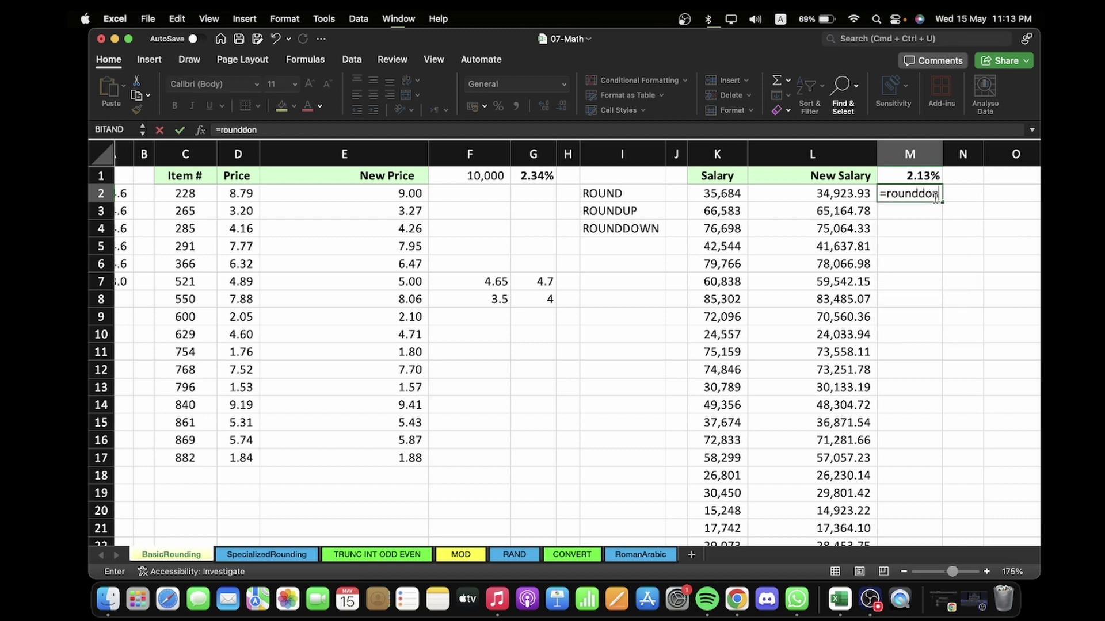
text(wn)
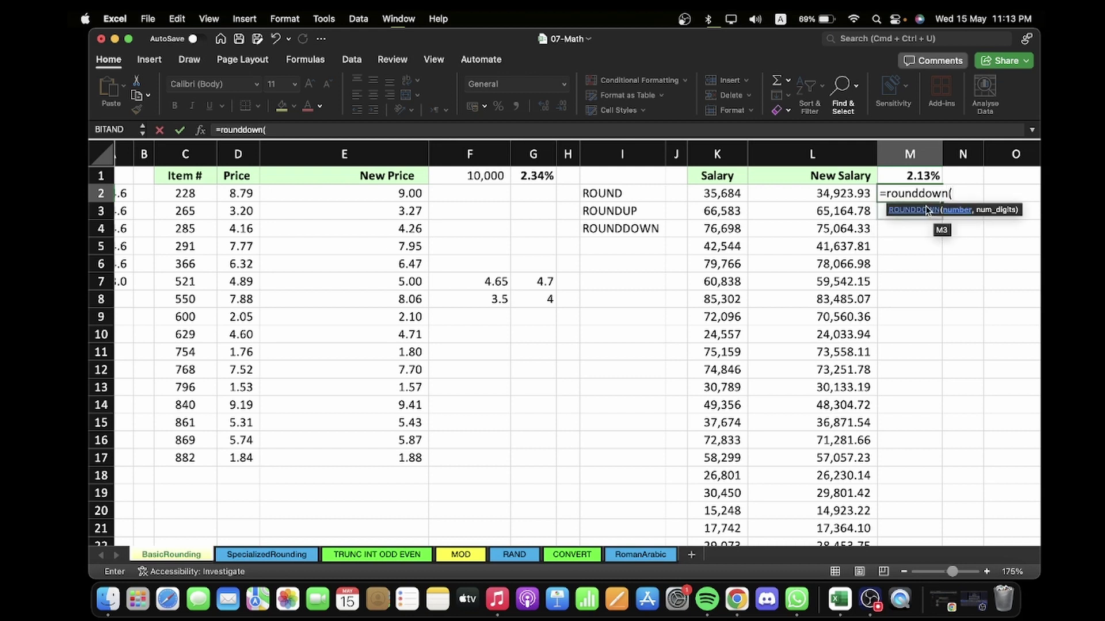
text(()
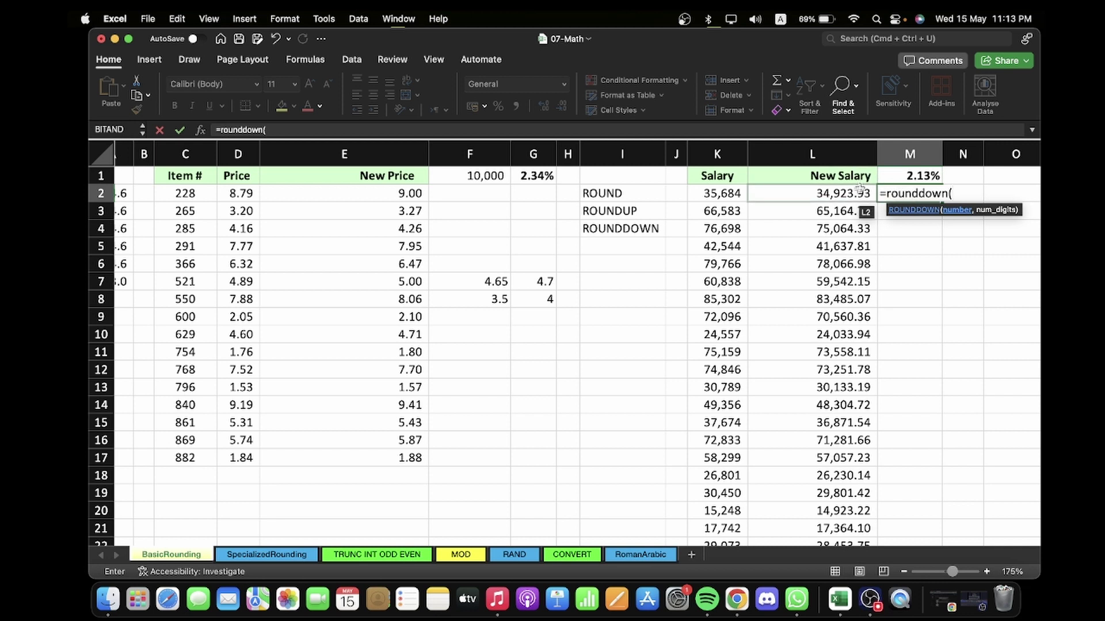
click(859, 188)
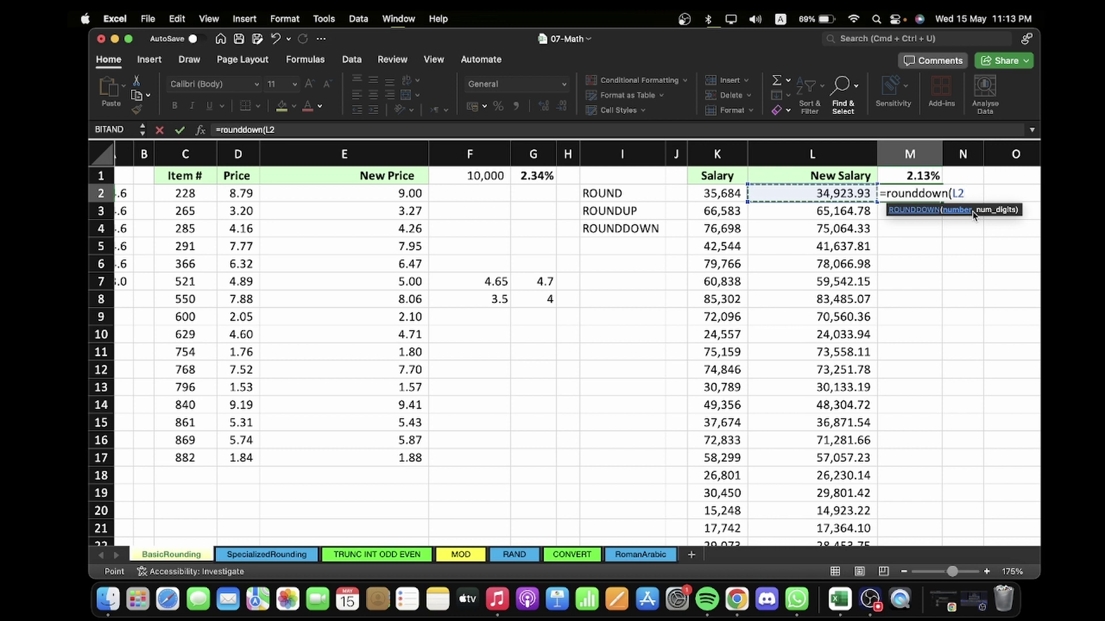
text(,0)
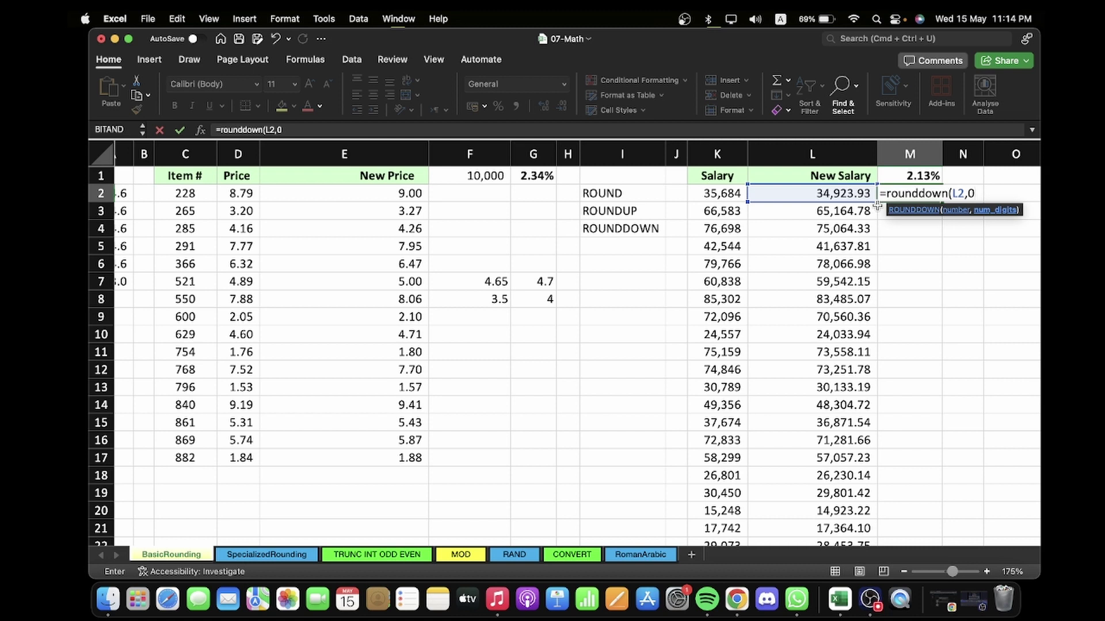
key(Return)
Change the formula in M2 from ROUNDDOWN to ROUND so that it reads =ROUND(L2,0).
click(908, 199)
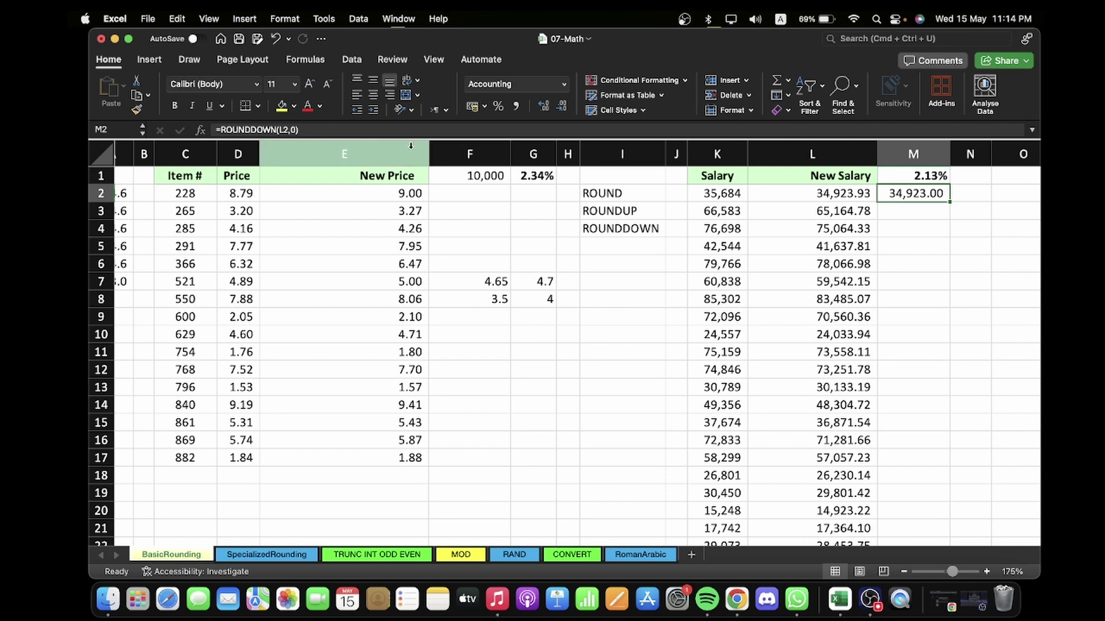
click(276, 129)
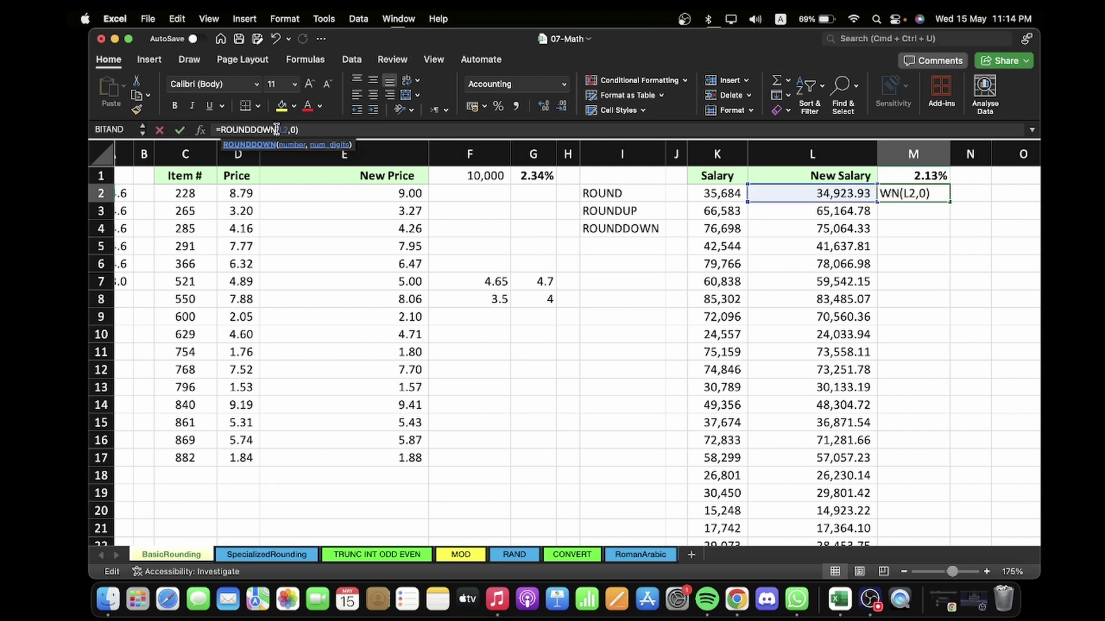
key(BackSpace)
key(BackSpace)
key(BackSpace)
key(BackSpace)
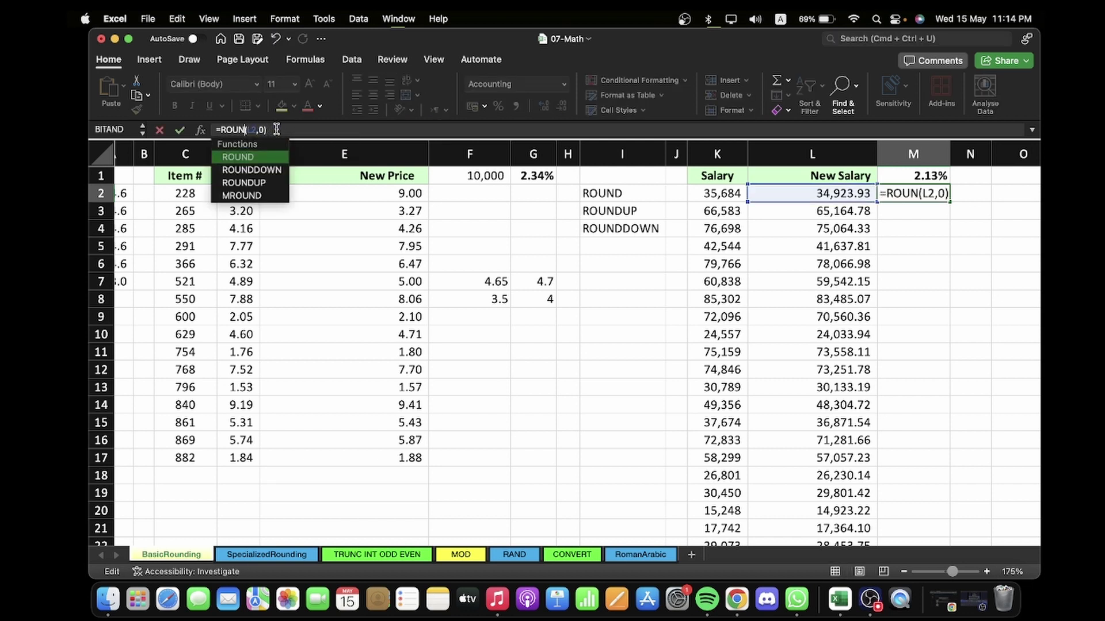
text(d)
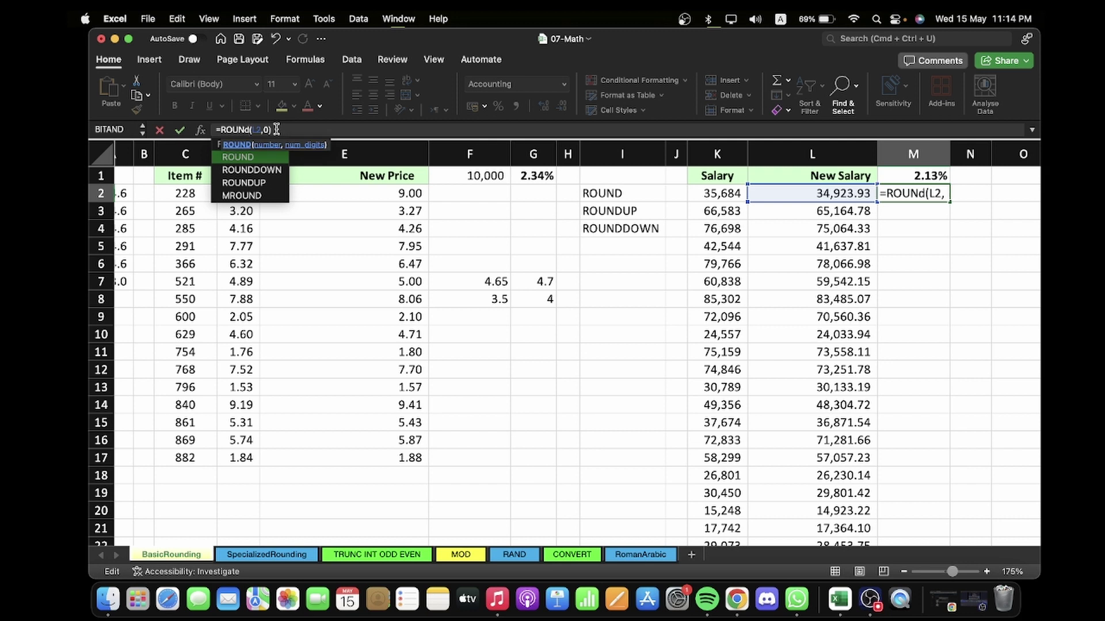
key(BackSpace)
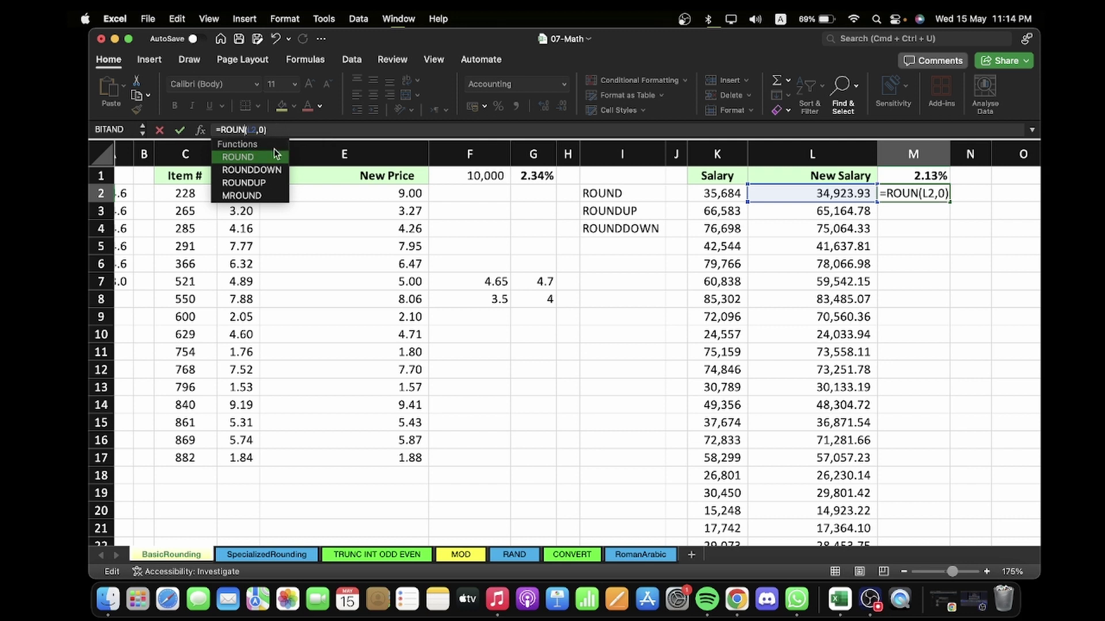
double_click(275, 155)
key(Return)
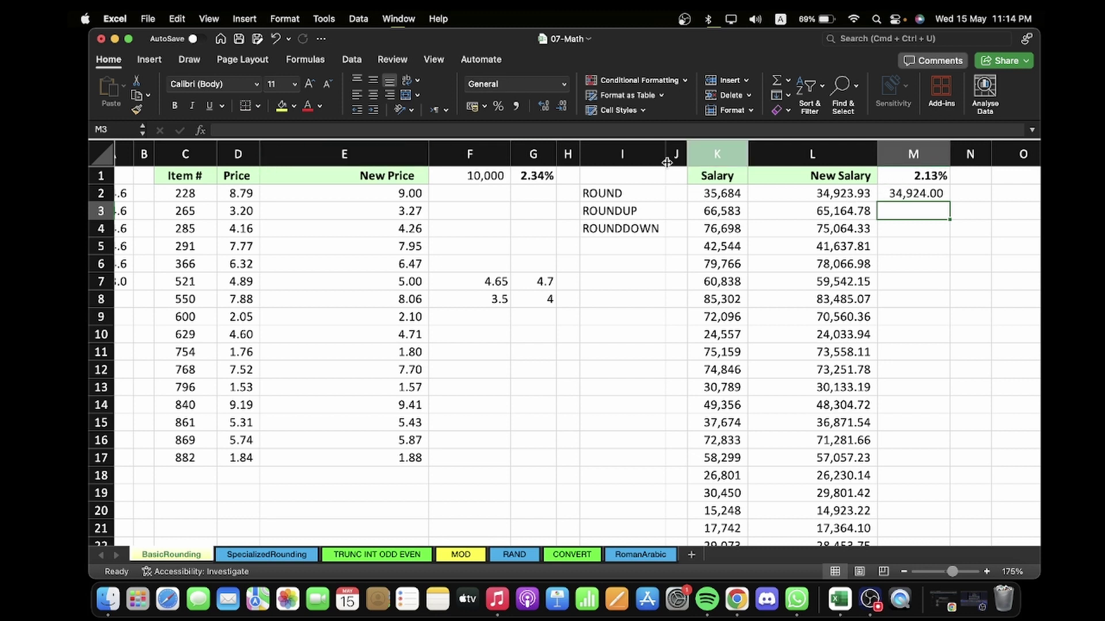
Round the first New Salary value up to zero decimals by changing the formula in M2 to =ROUNDUP(L2,0).
click(928, 197)
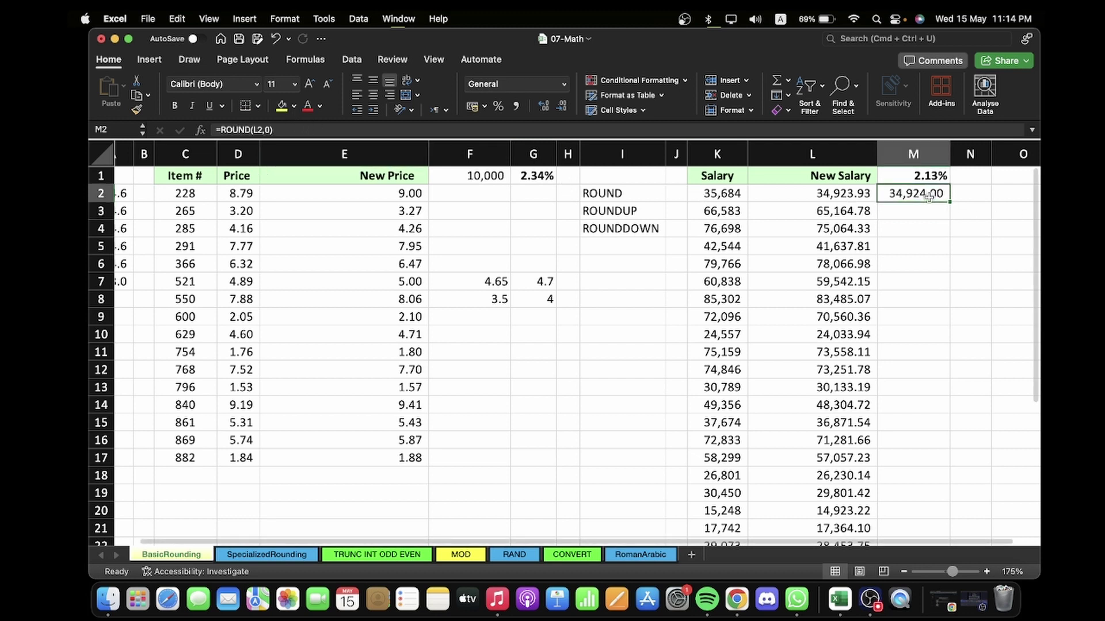
click(251, 130)
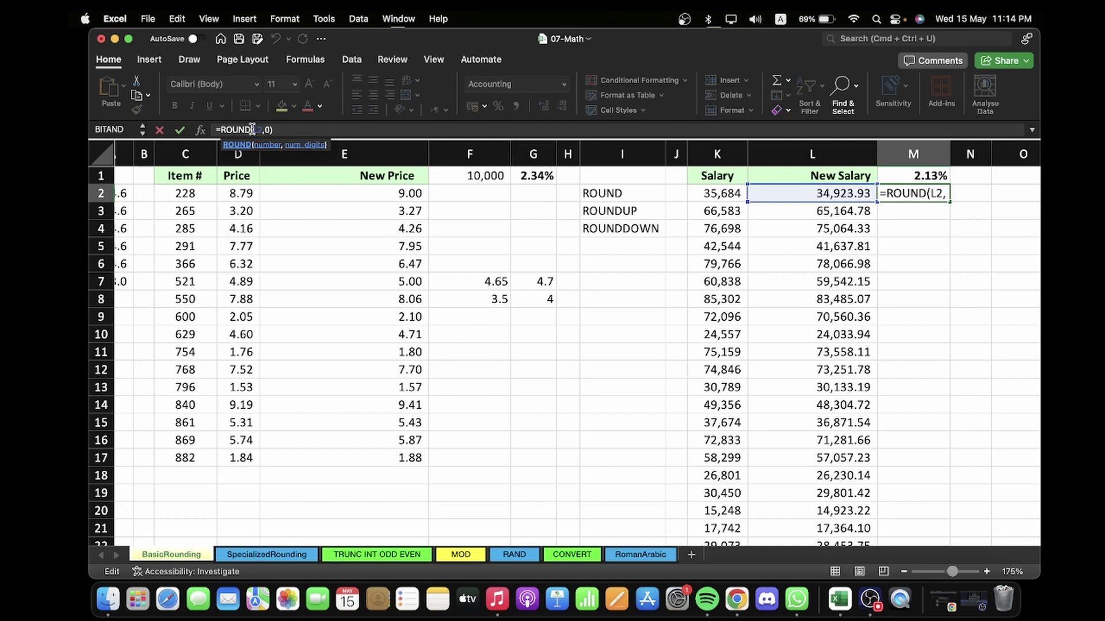
text(UP)
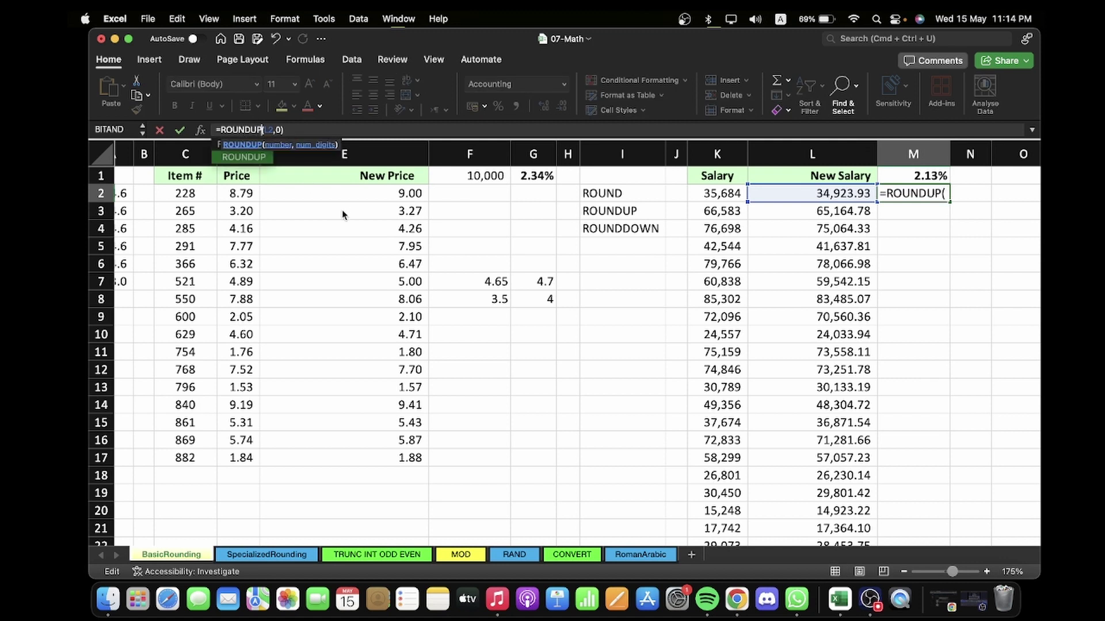
key(Return)
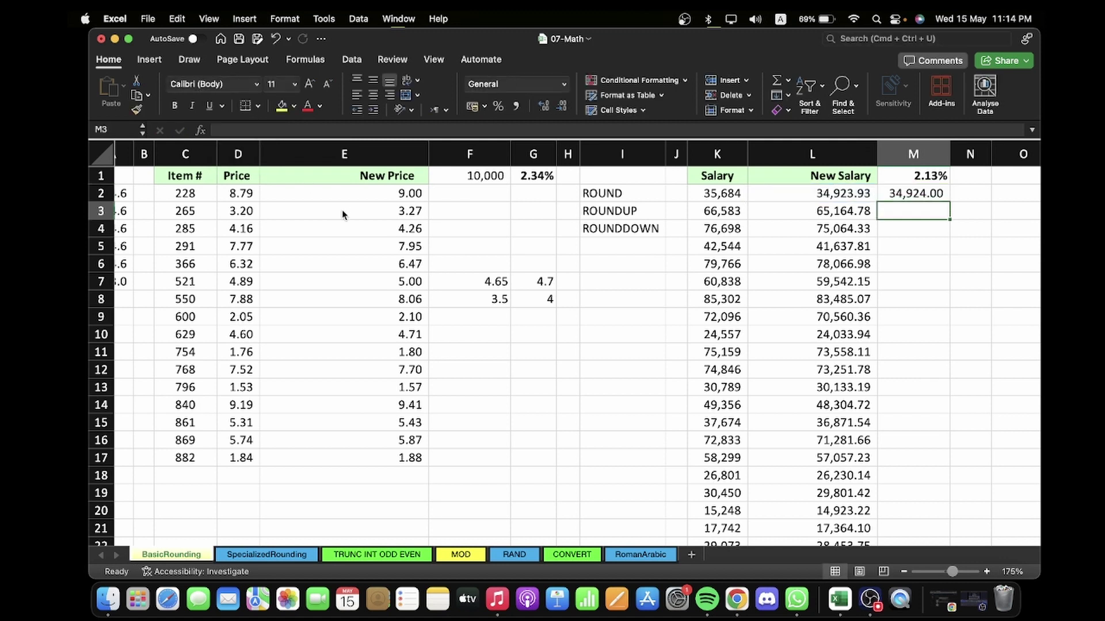
click(538, 280)
click(896, 231)
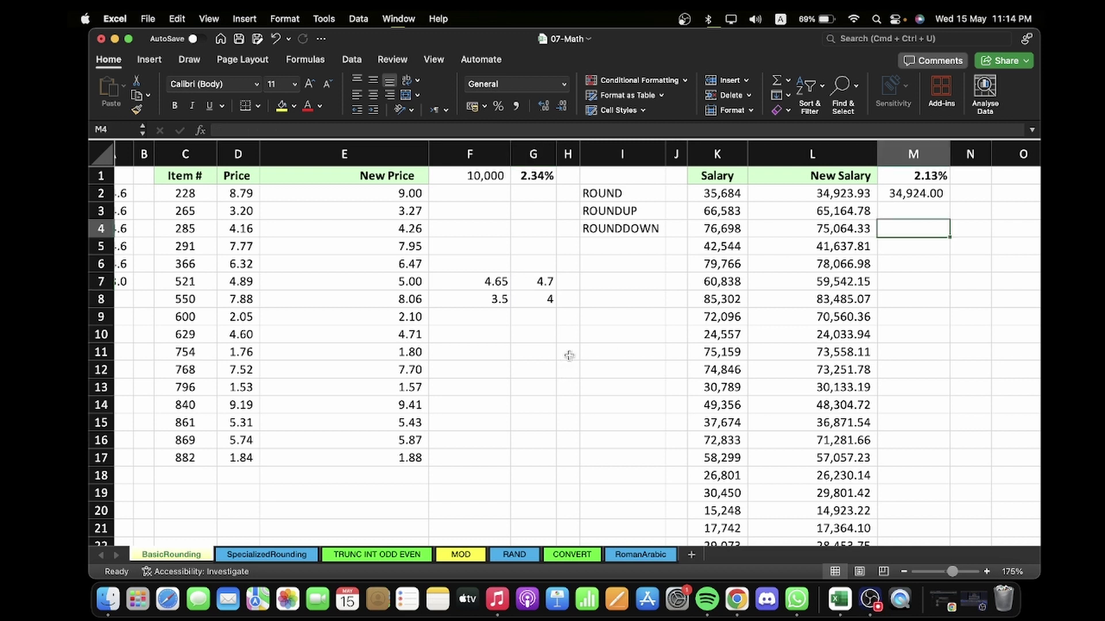
Enter the sample value 3.2 in F10 and round it up to zero decimals with =ROUNDUP(F10,0) in G10.
click(514, 320)
click(484, 347)
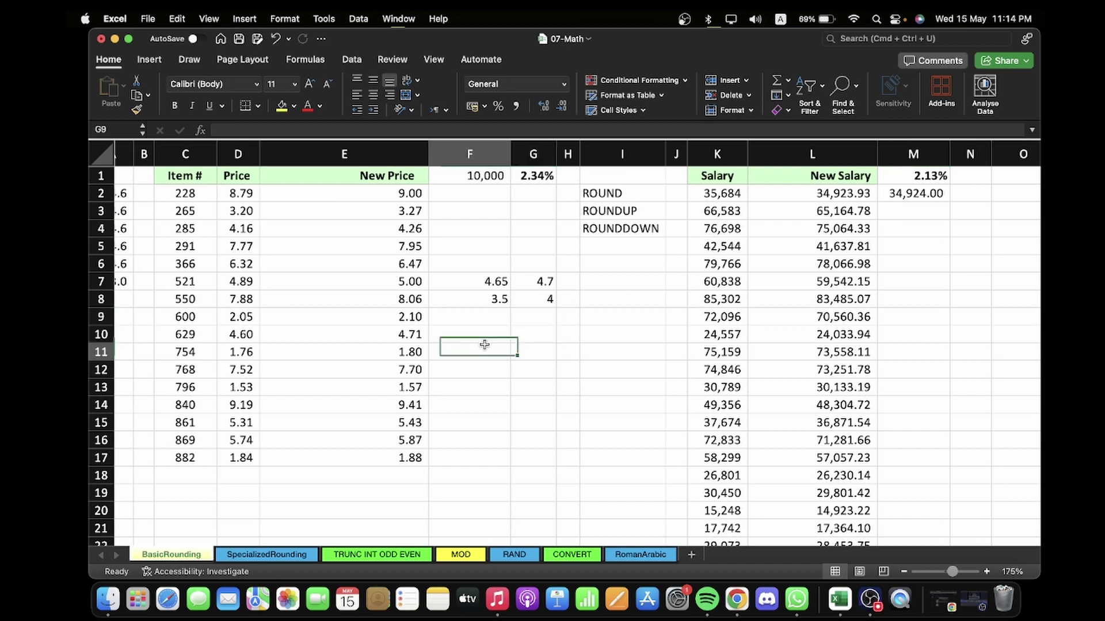
click(494, 340)
text(3.2)
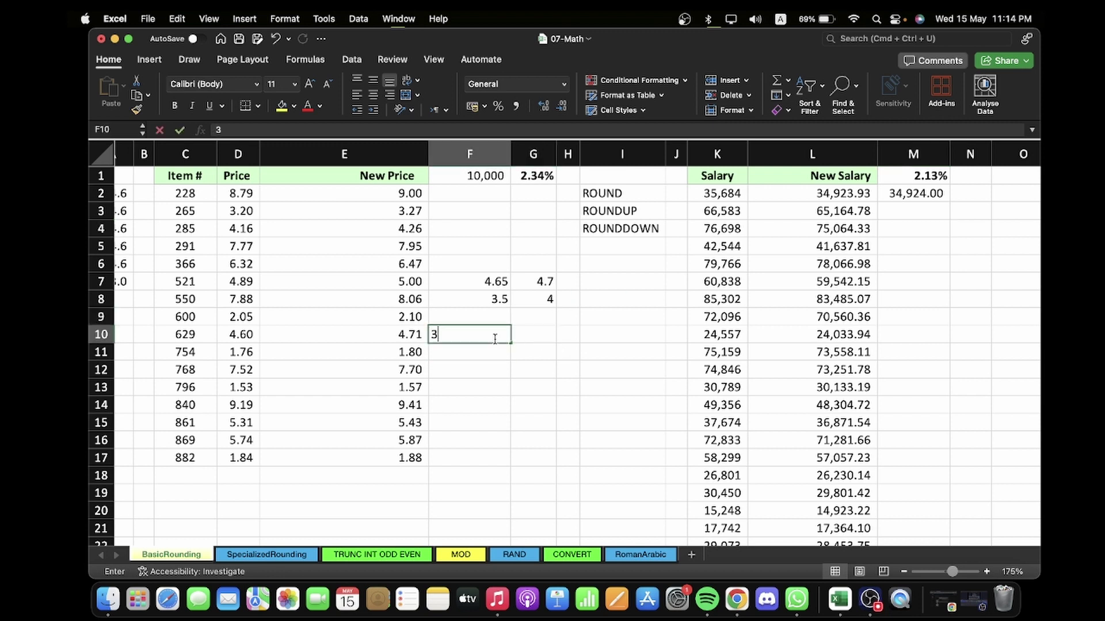
click(542, 331)
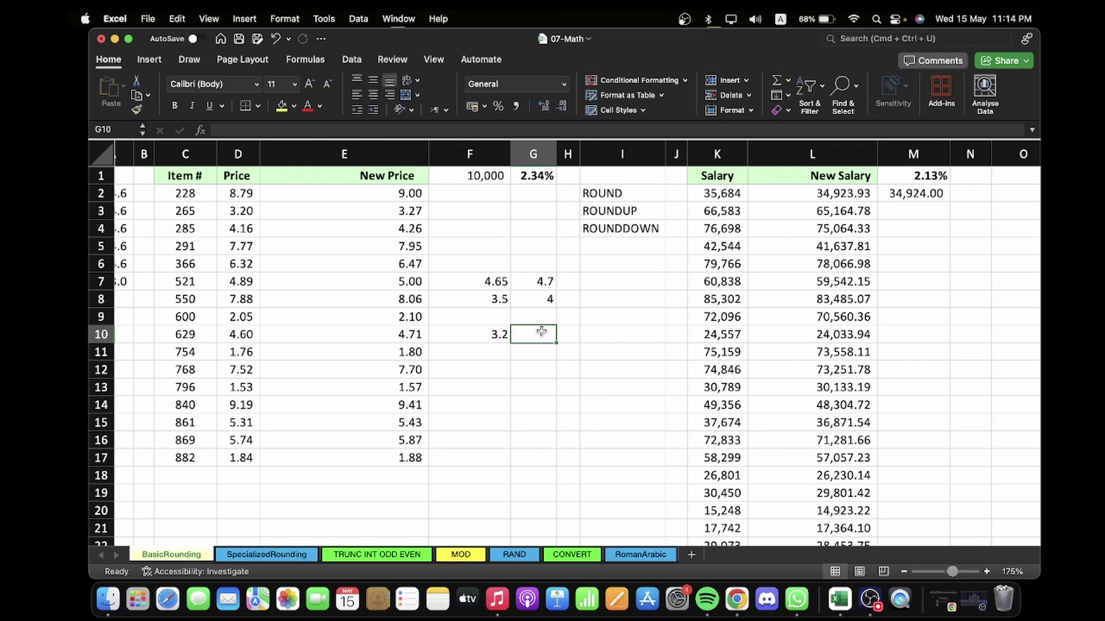
text(=ROUNDUP)
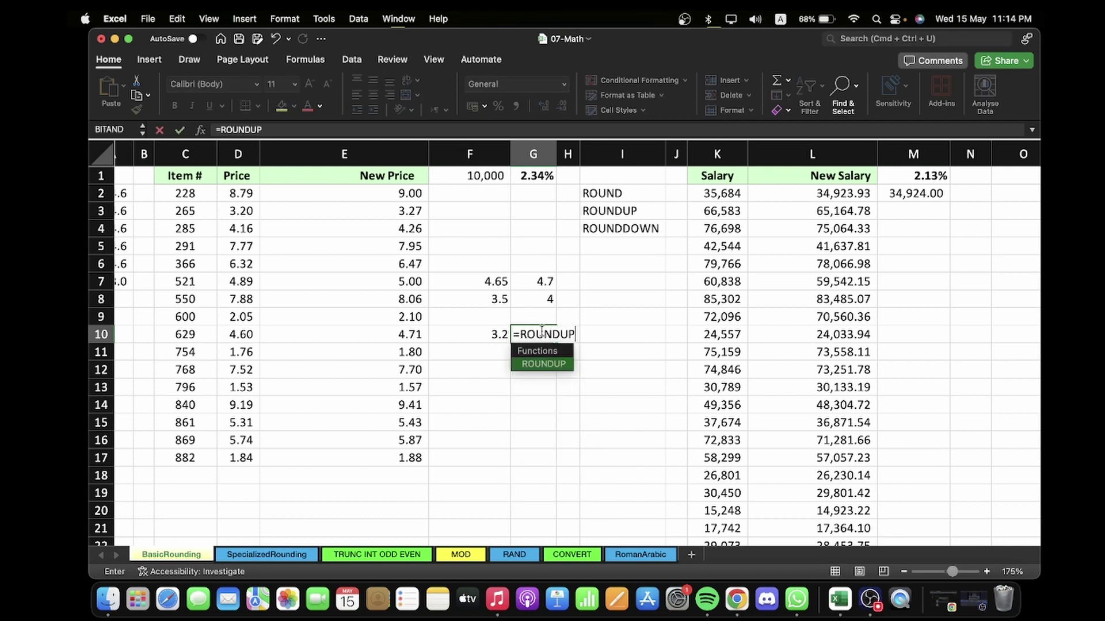
text(()
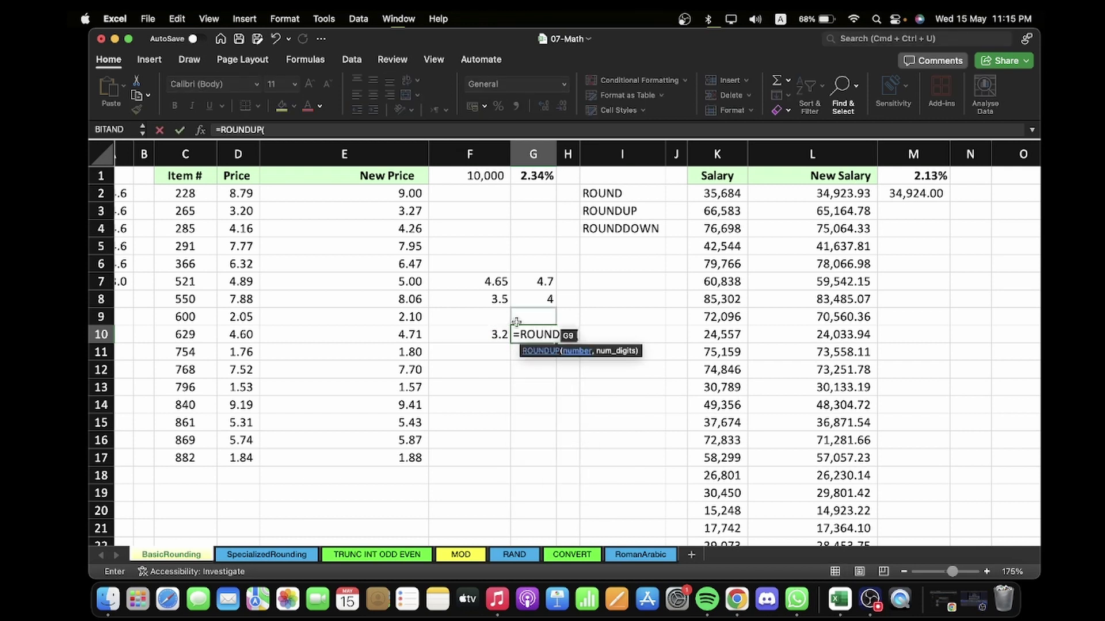
key(Left)
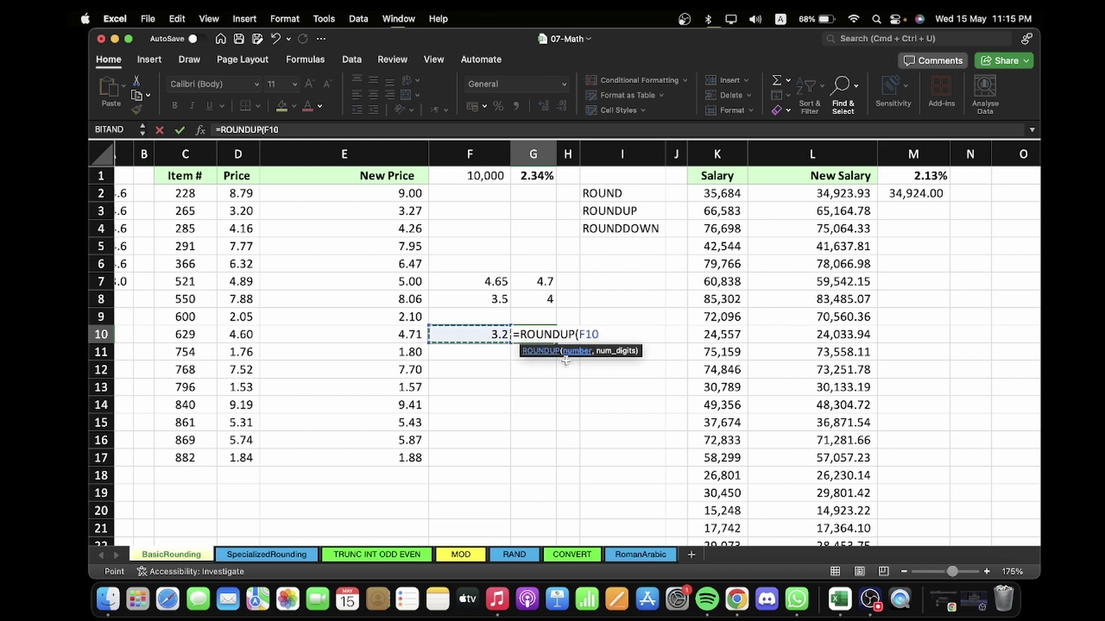
text(,0)
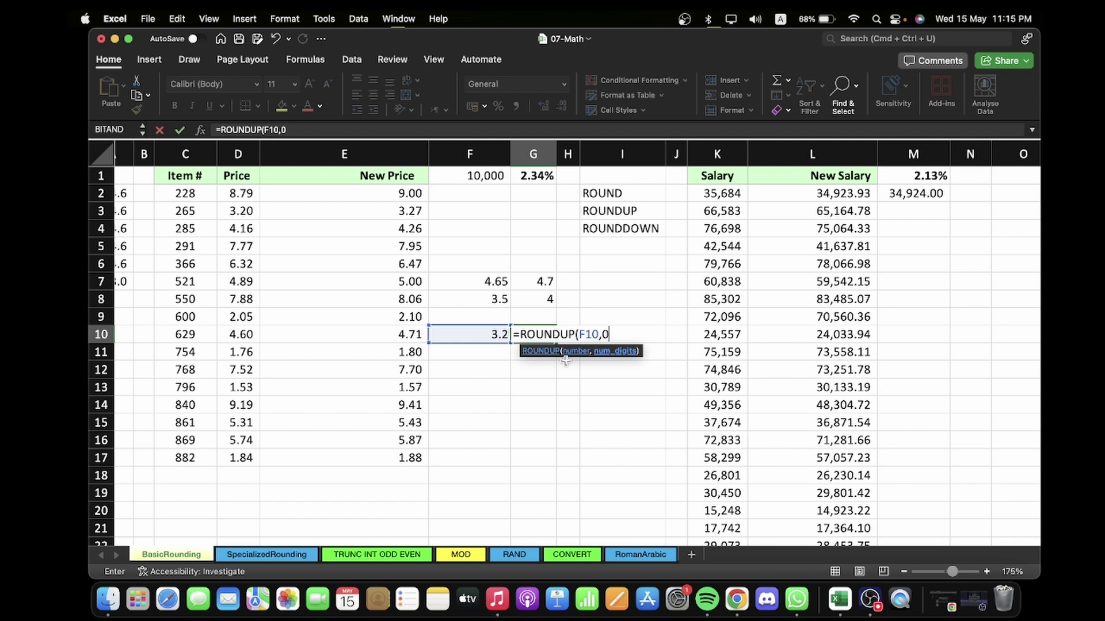
key(Return)
click(535, 335)
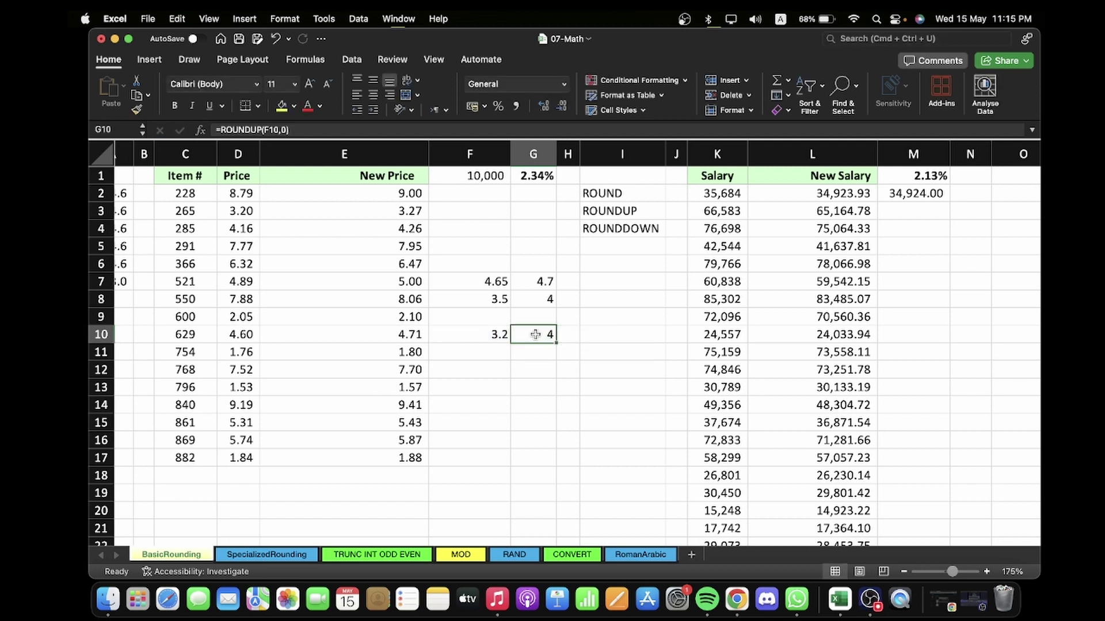
Set the number of digits in the ROUNDUP formula in G10 to 1.
click(310, 129)
key(BackSpace)
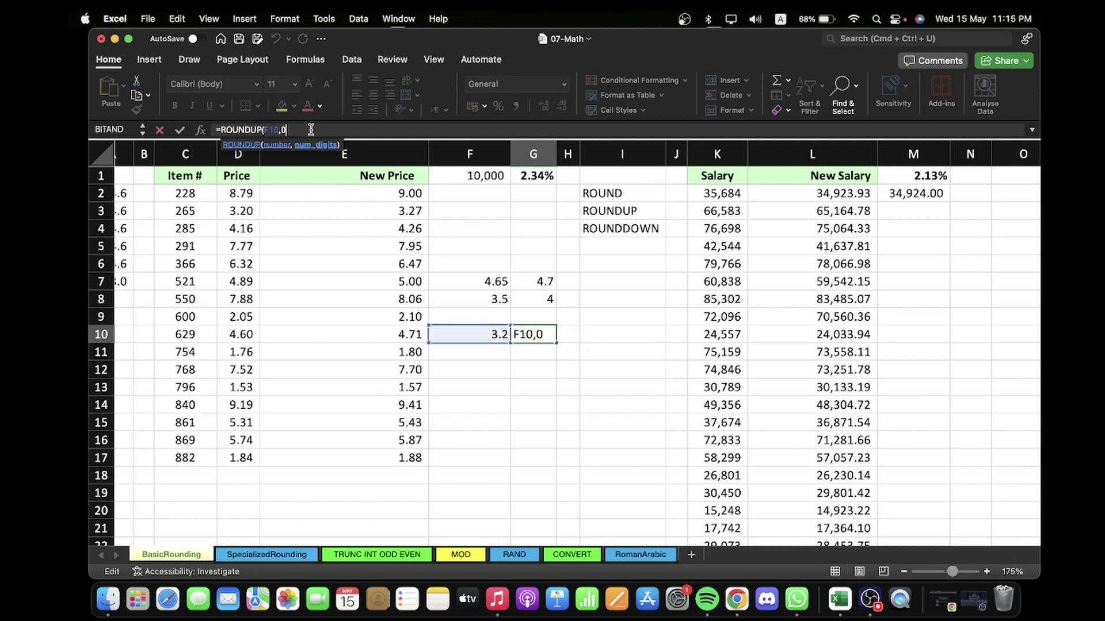
key(BackSpace)
text(1)
key(Return)
Change the sample value in F10 to 3.22 to test the ROUNDUP formula beside it.
click(502, 335)
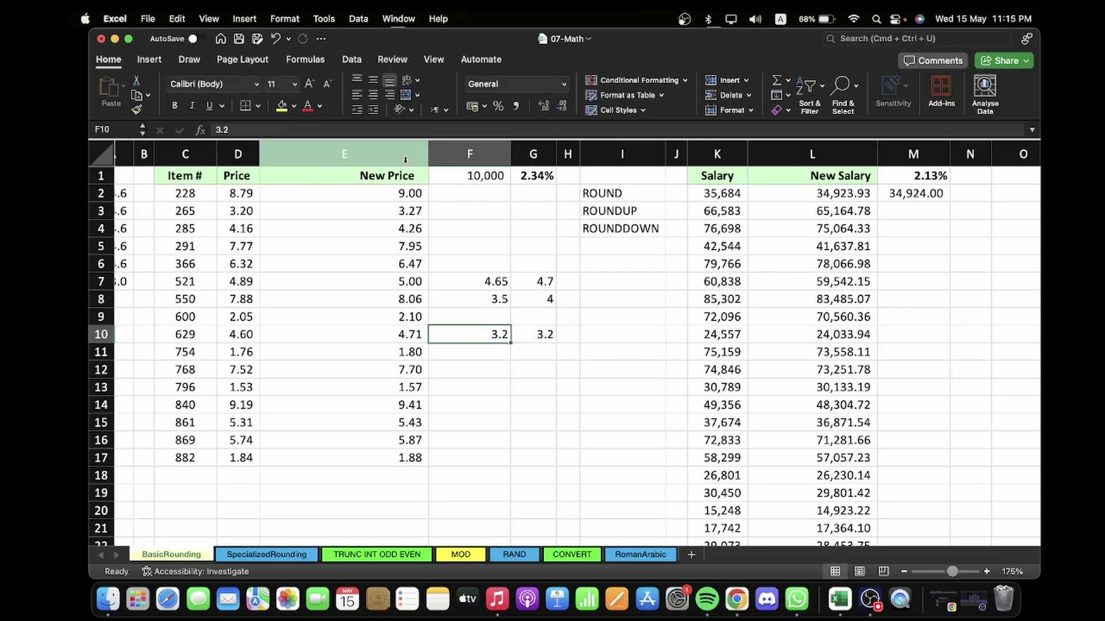
click(284, 131)
key(BackSpace)
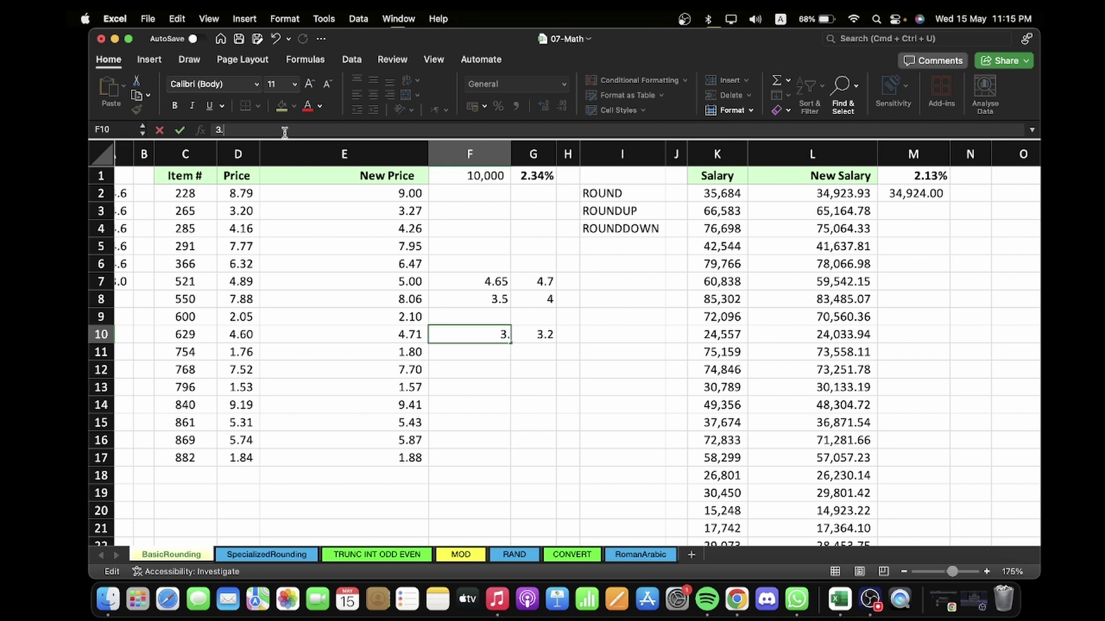
text(22)
key(Return)
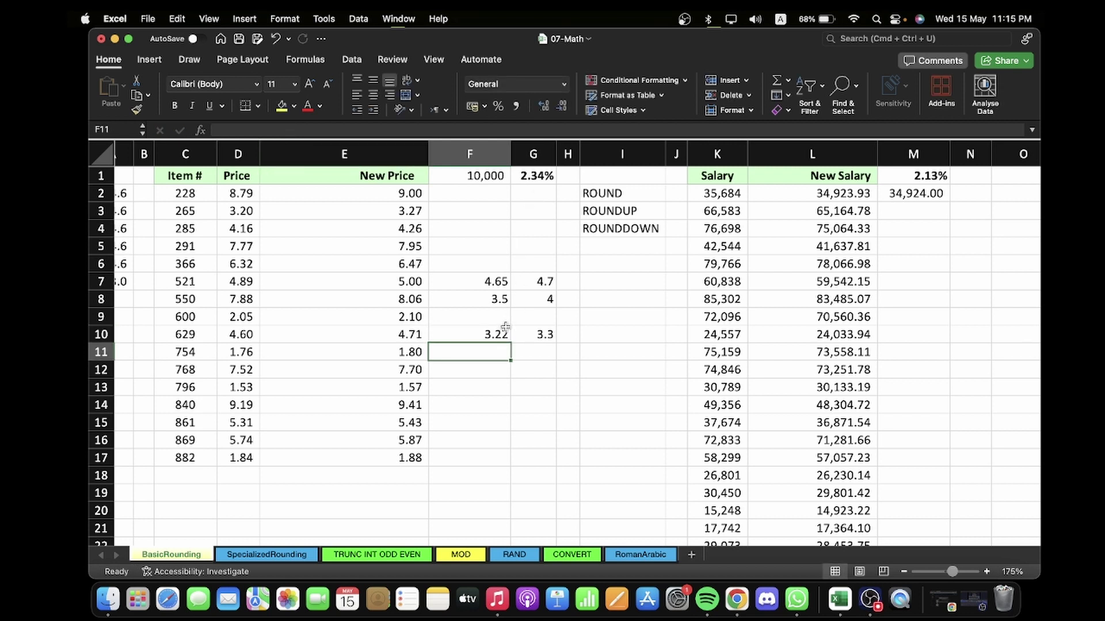
Change the sample value in F10 to 3.24 to test rounding up to one decimal again.
click(500, 331)
click(396, 126)
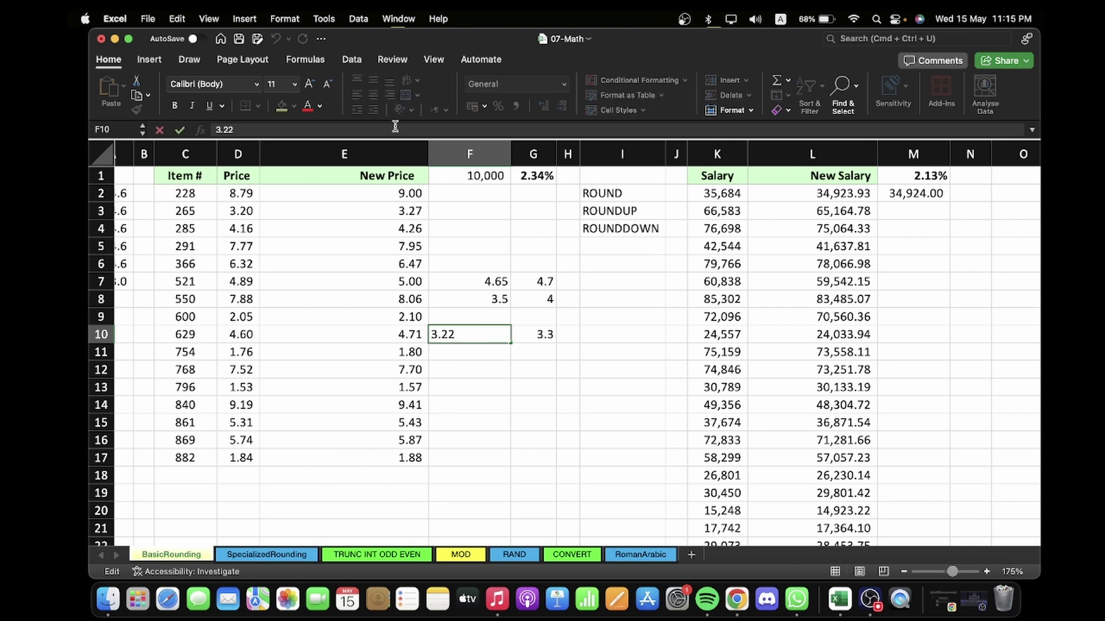
key(BackSpace)
text(4)
key(Return)
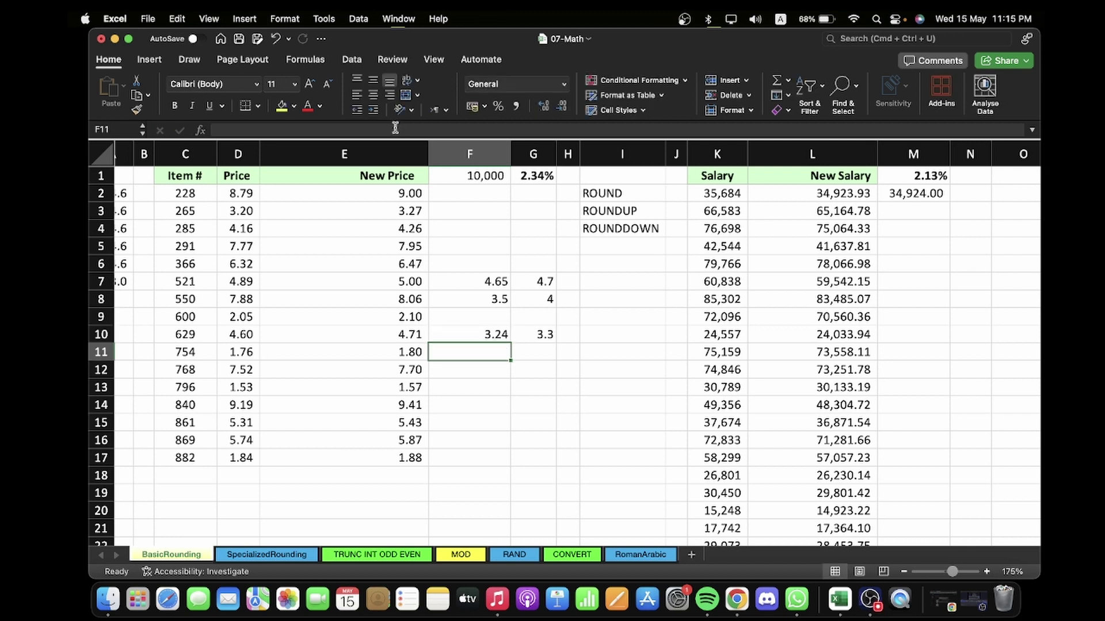
Enter 3 in F11, replace the sample value in F10 with 3.19 and compare it with the rounded-up value beside it.
text(3)
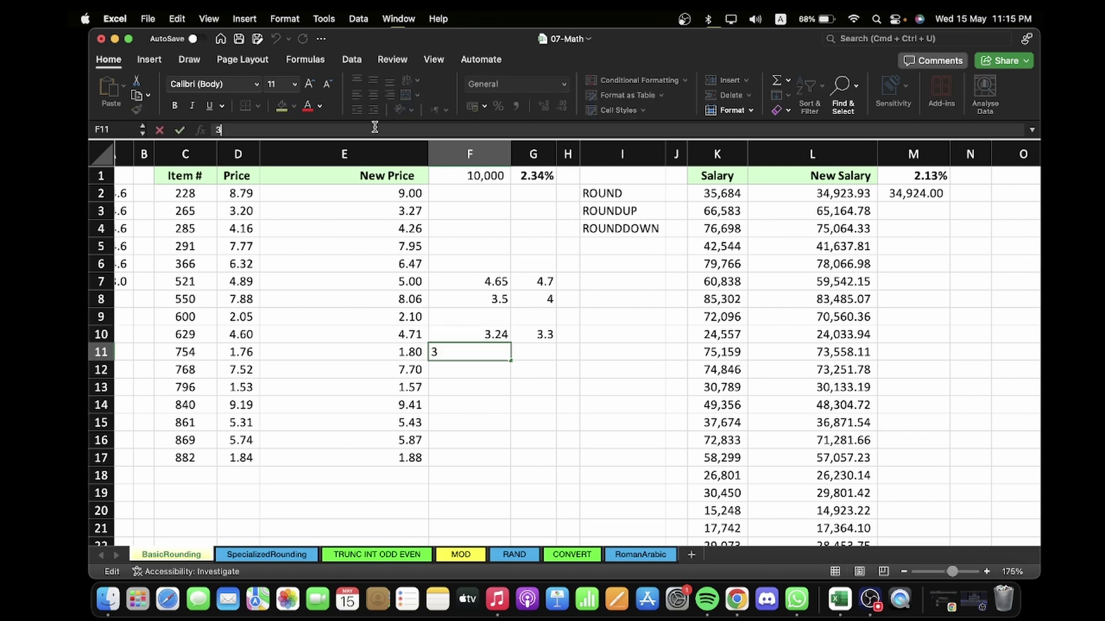
text(.1)
key(BackSpace)
click(496, 334)
key(Delete)
text(3)
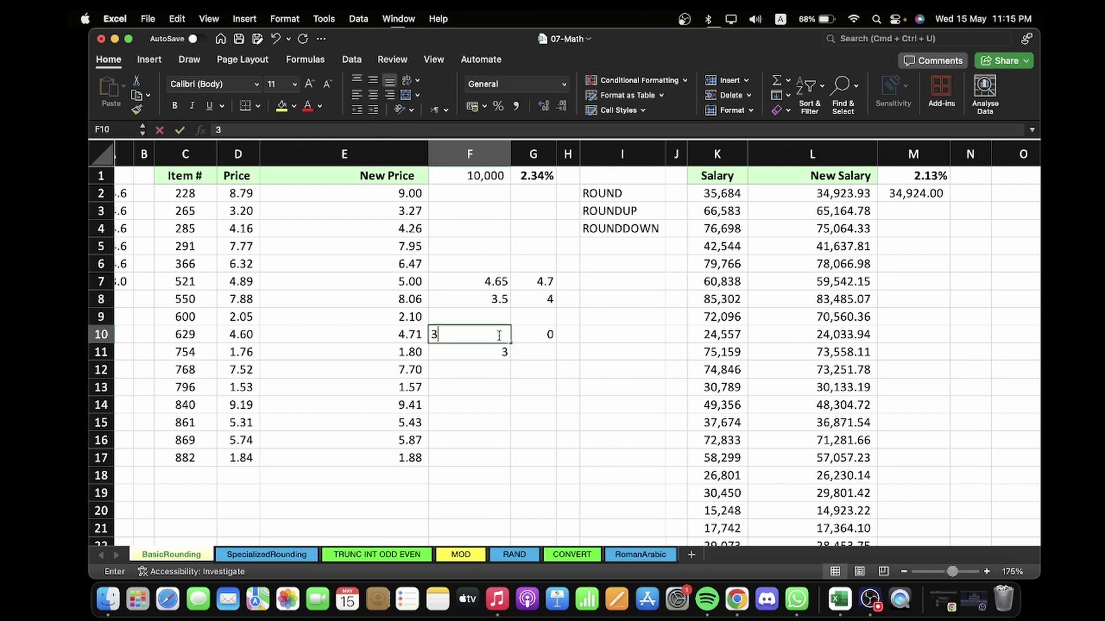
text(.19)
key(Return)
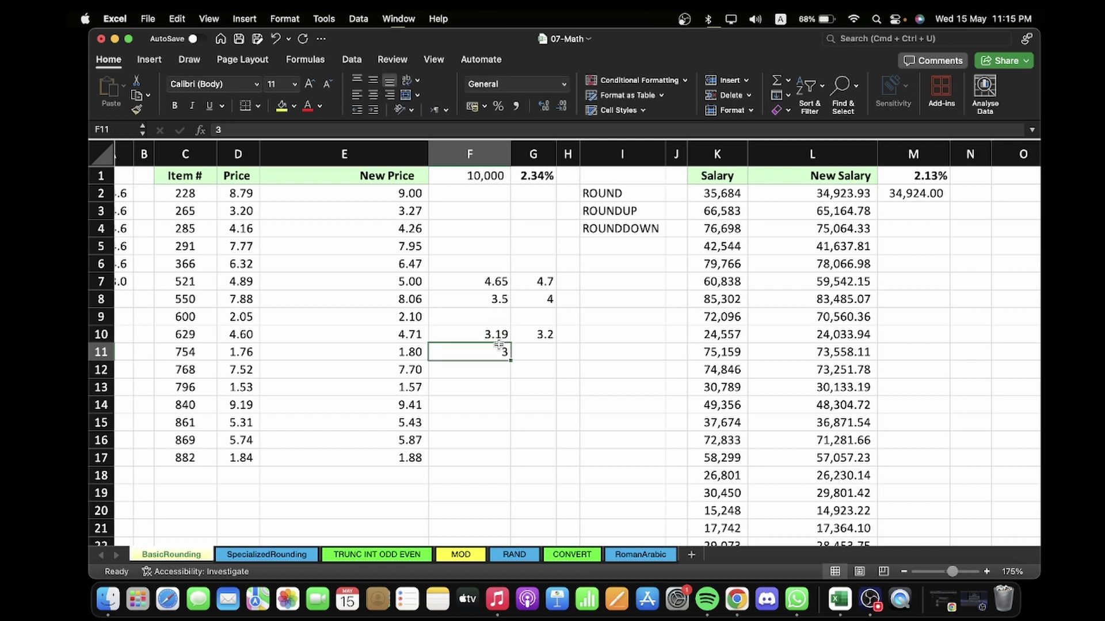
key(Right)
click(547, 339)
click(472, 331)
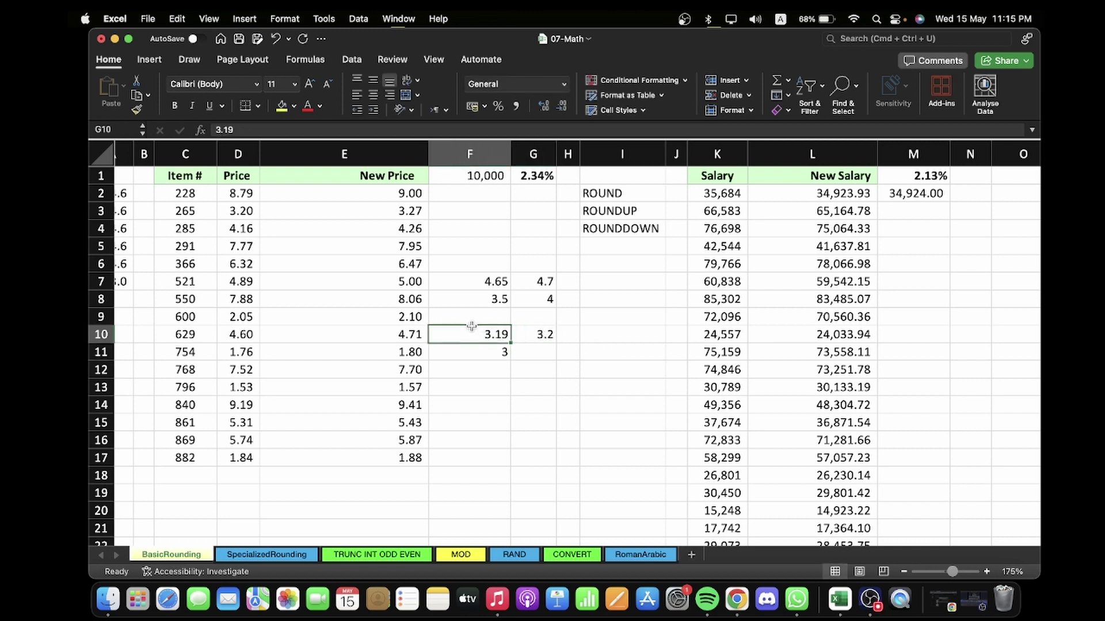